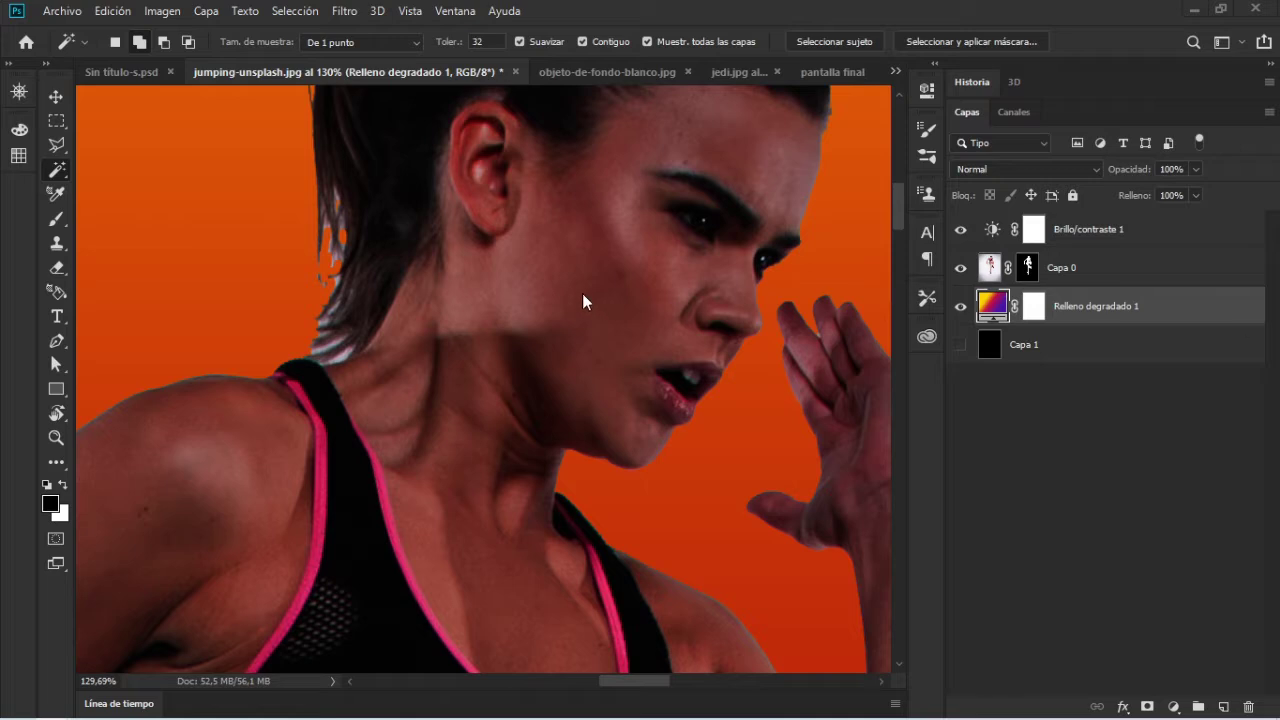
Cycle through the full-screen modes and pan up to the top of the hair.
{"action": "key", "text": "f"}
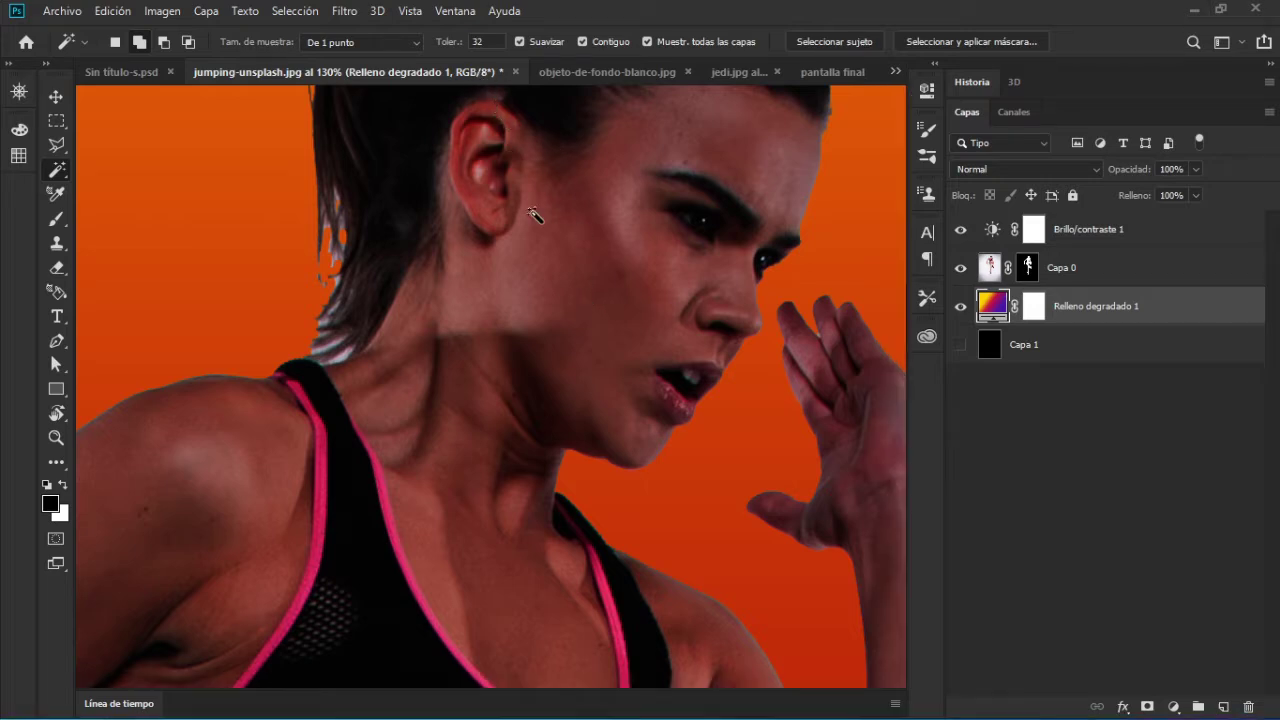
{"action": "key", "text": "f"}
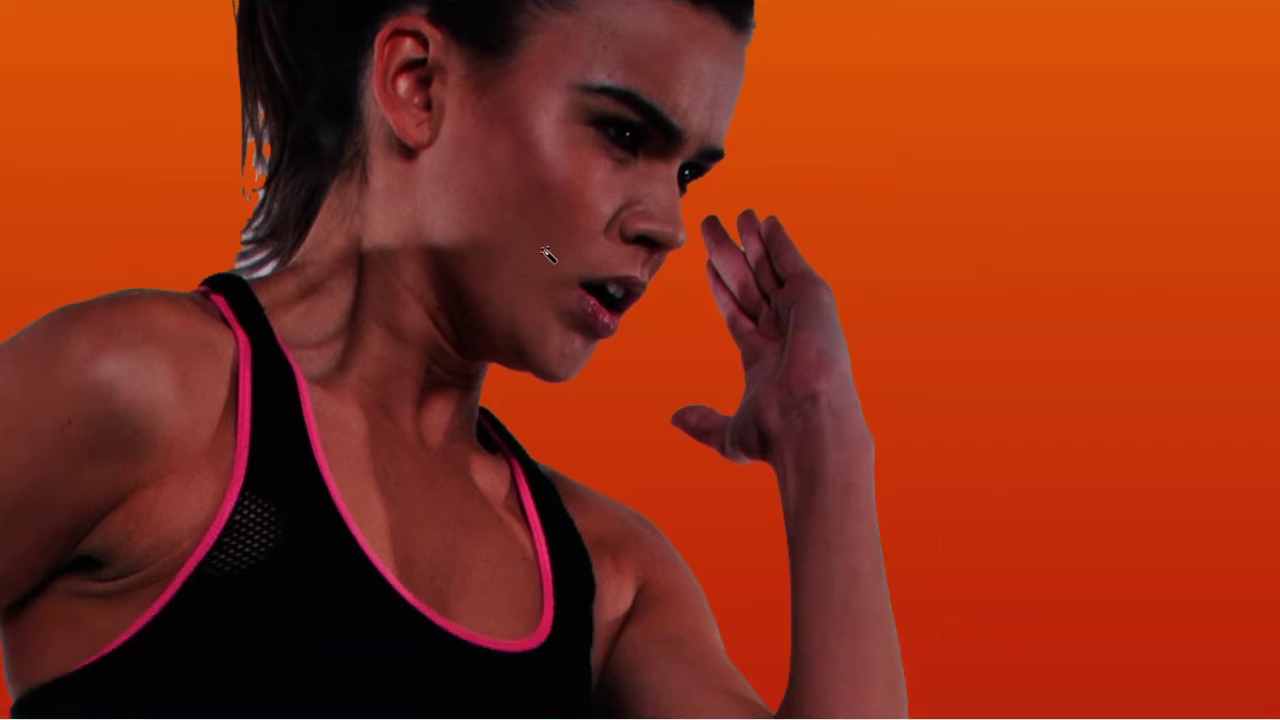
{"action": "left_click_drag", "start_coordinate": [509, 214], "coordinate": [542, 318]}
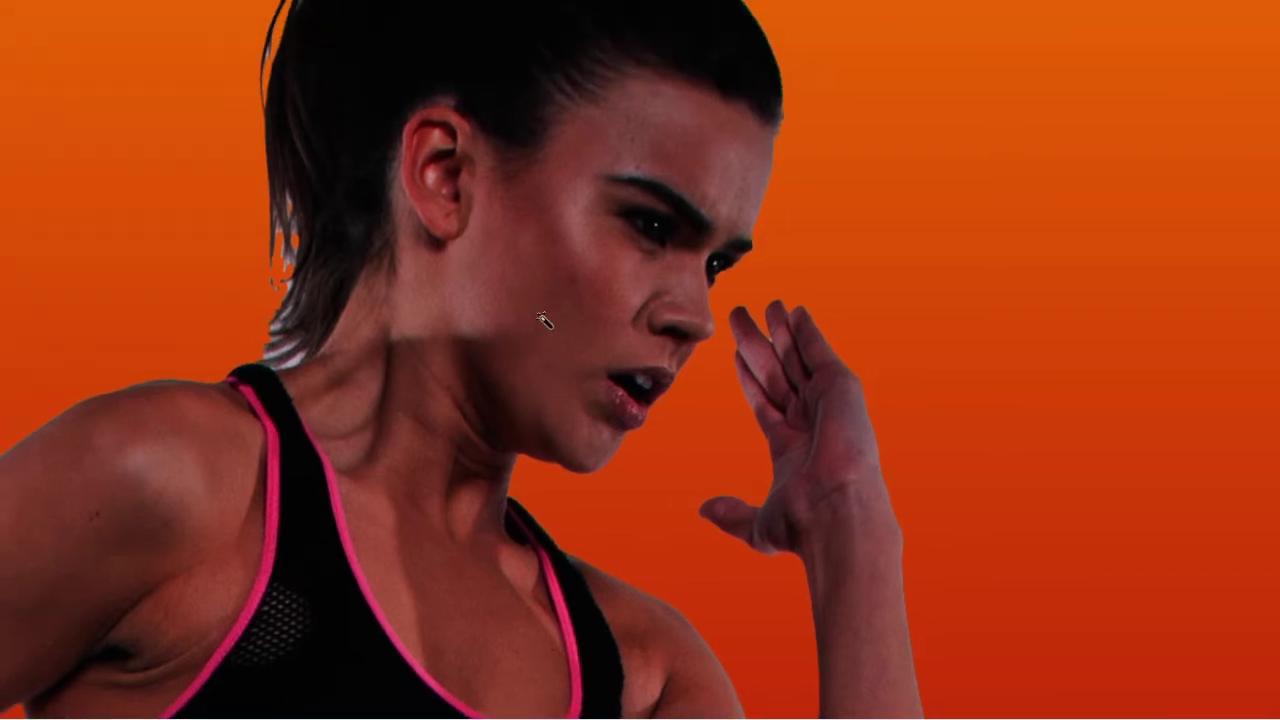
{"action": "key", "text": "f"}
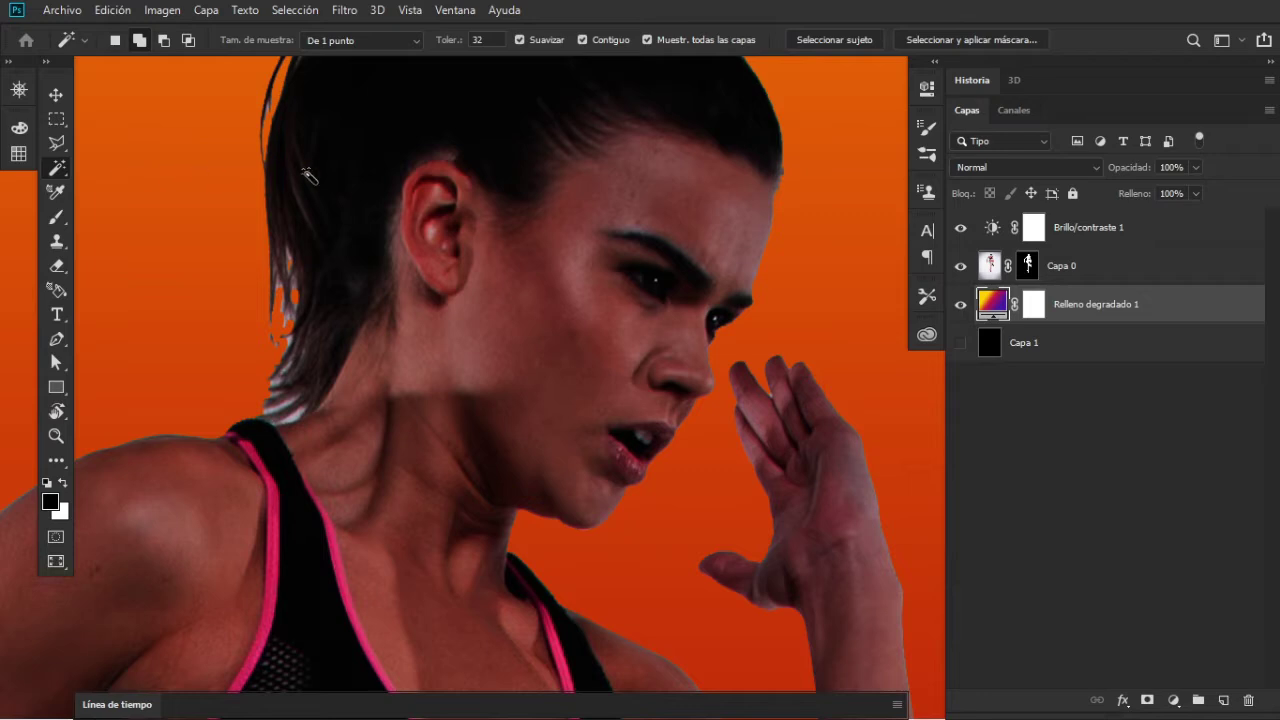
{"action": "key", "text": "f"}
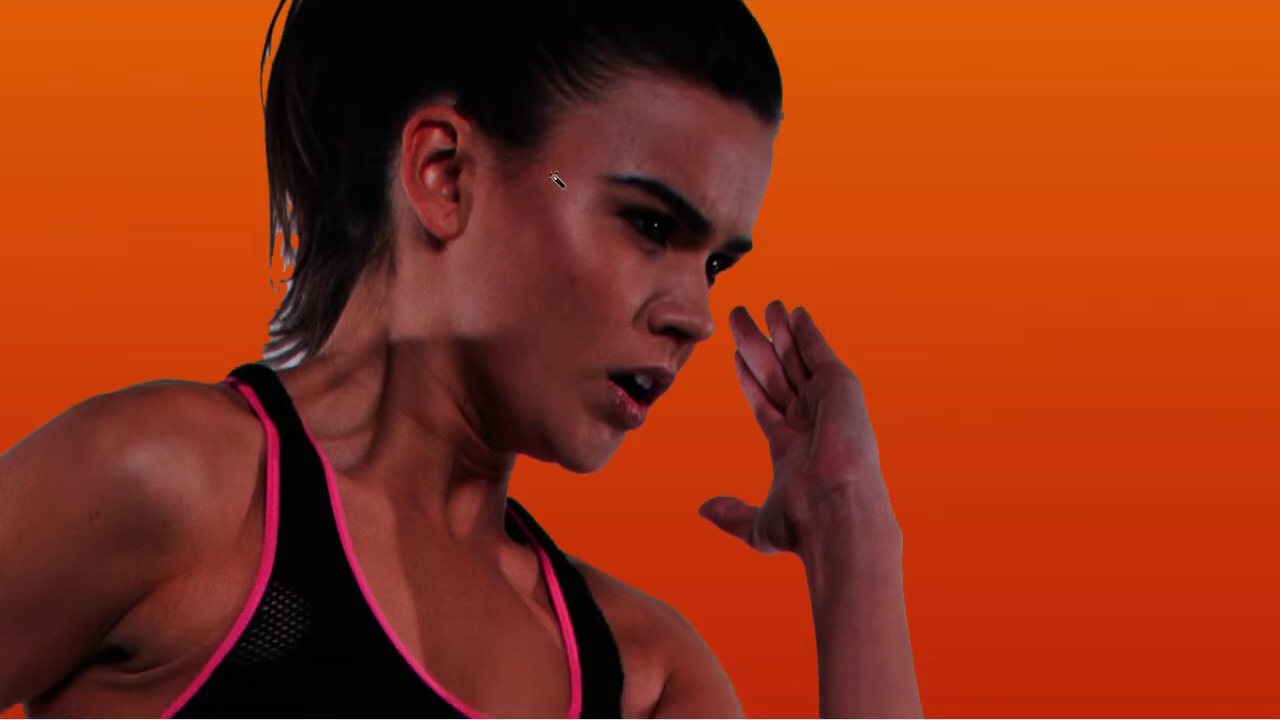
Pick the Magic Wand and settle on full screen with menu bar.
{"action": "key", "text": "f"}
{"action": "key", "text": "w"}
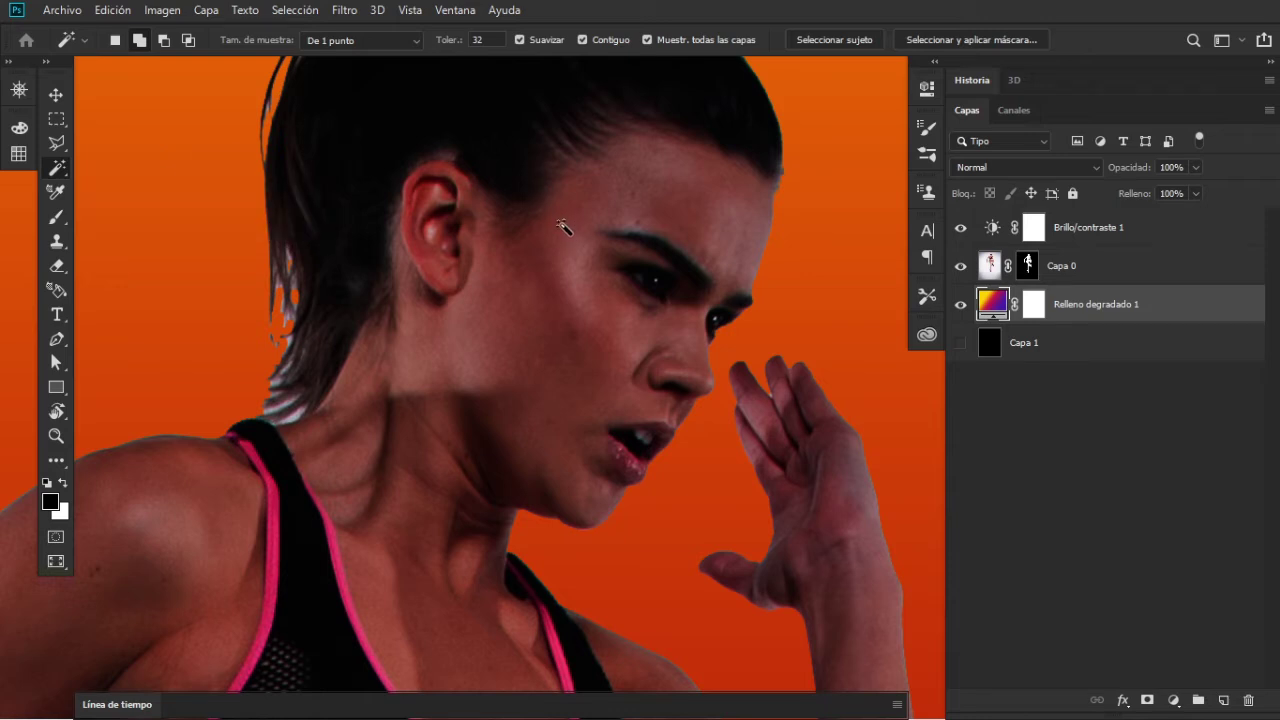
{"action": "key", "text": "f"}
{"action": "key", "text": "f"}
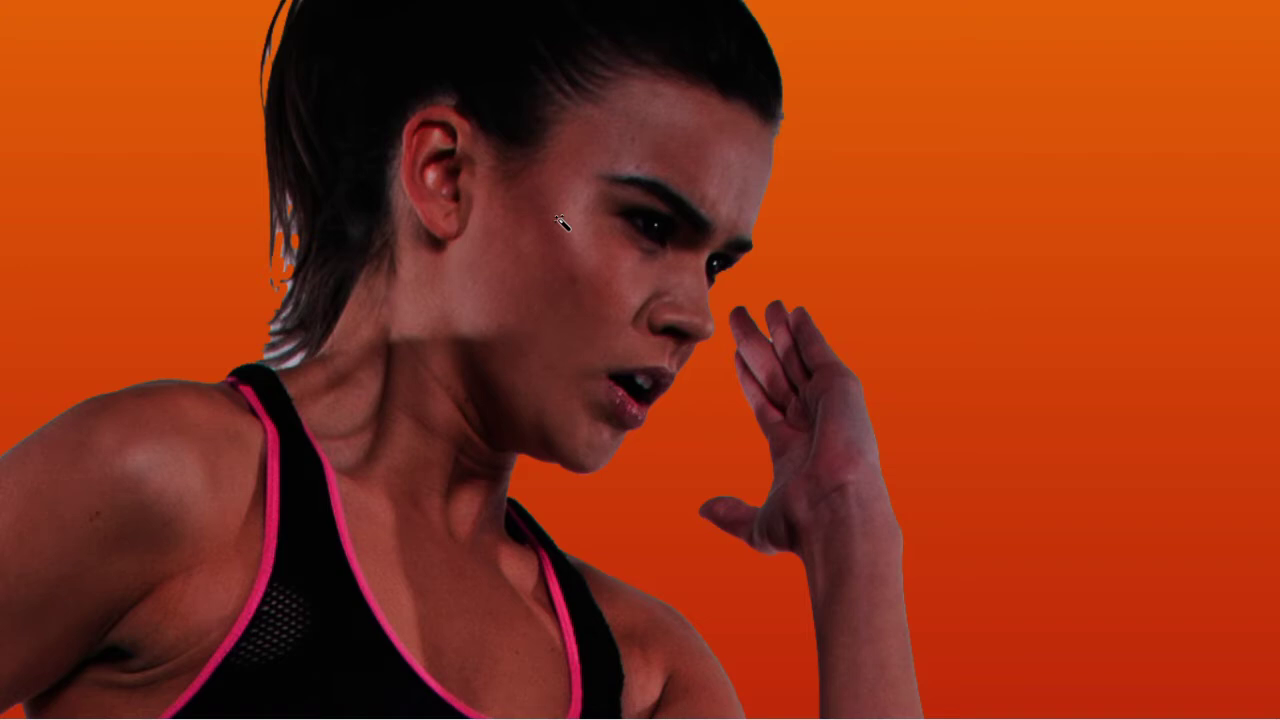
{"action": "key", "text": "f"}
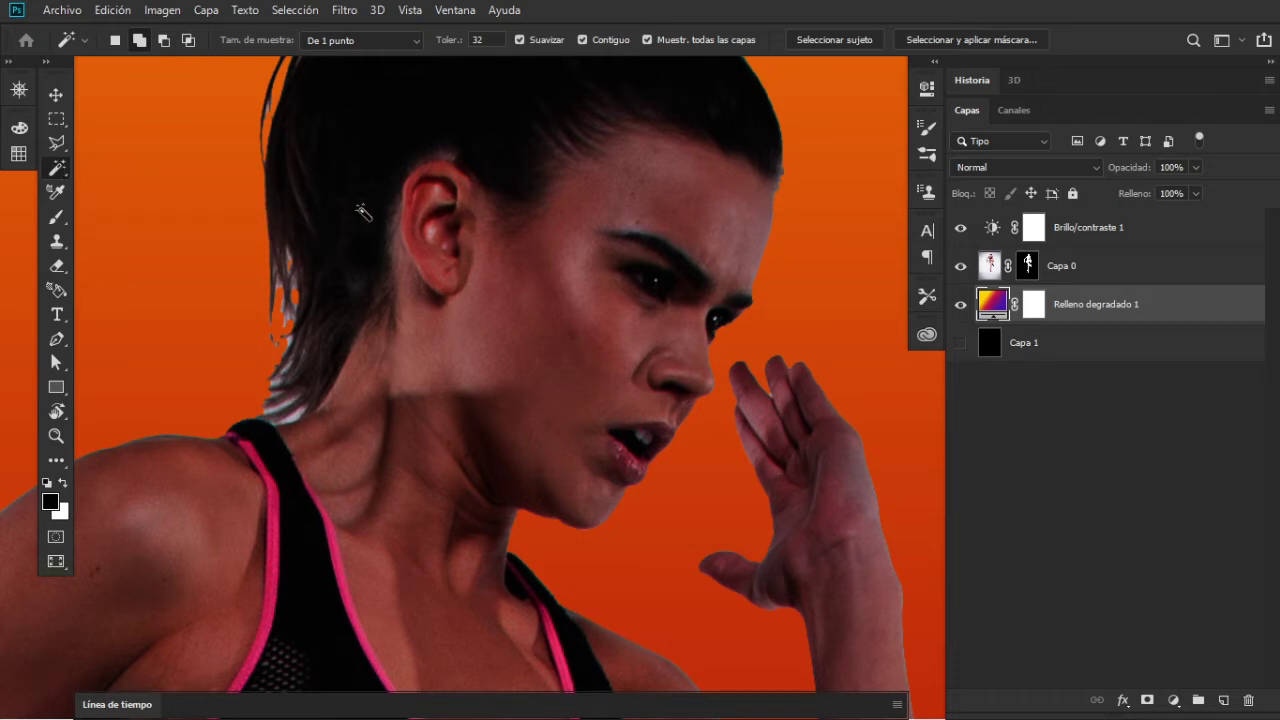
{"action": "key", "text": "v"}
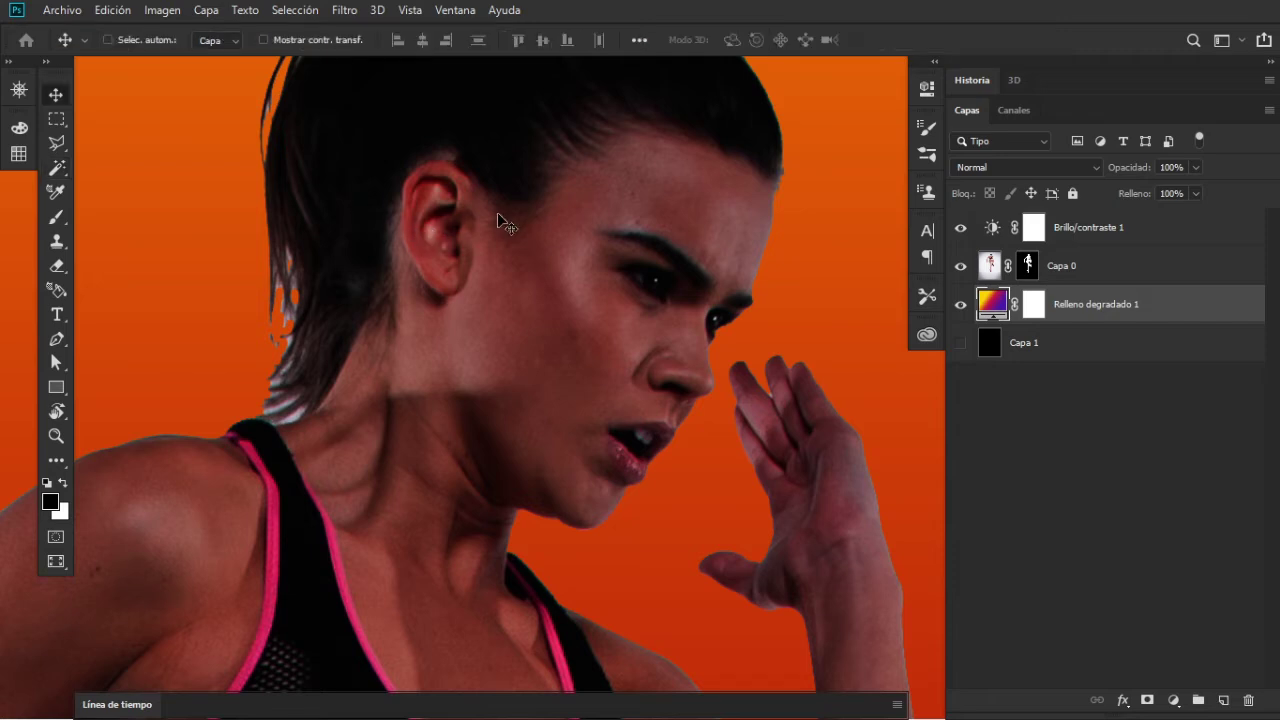
{"action": "key", "text": "w"}
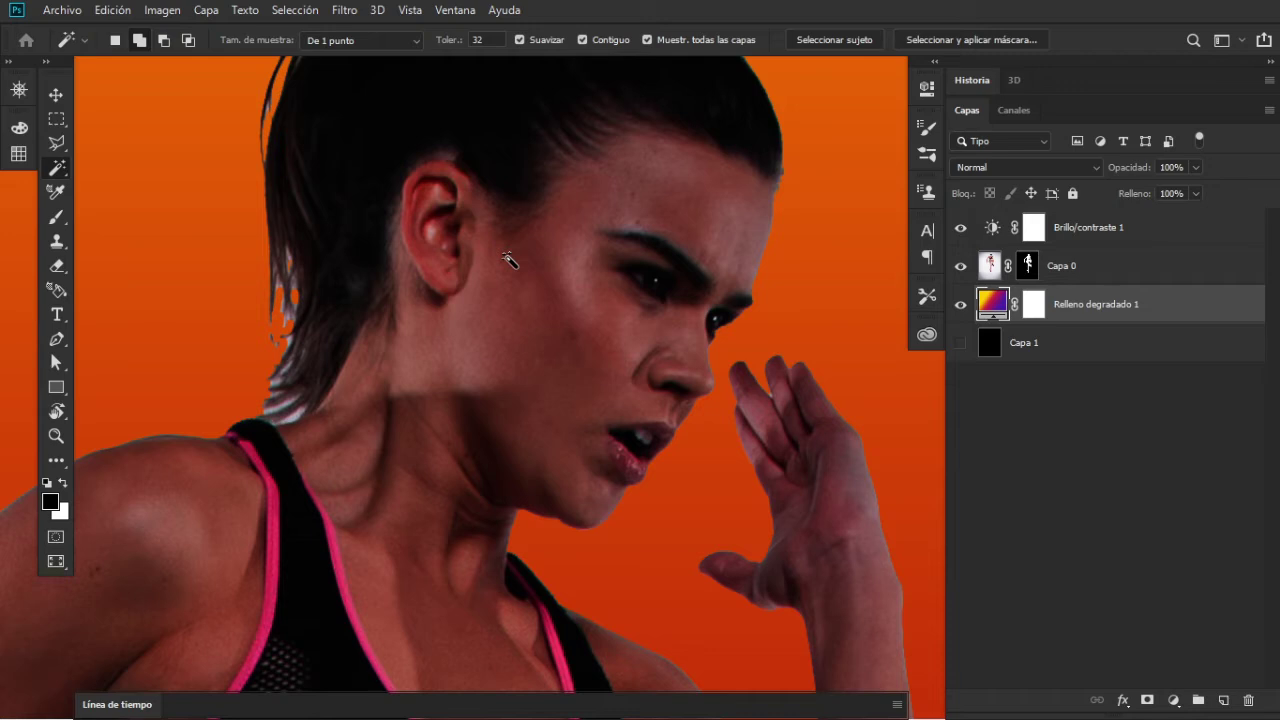
{"action": "key", "text": "shift+w"}
{"action": "key", "text": "v"}
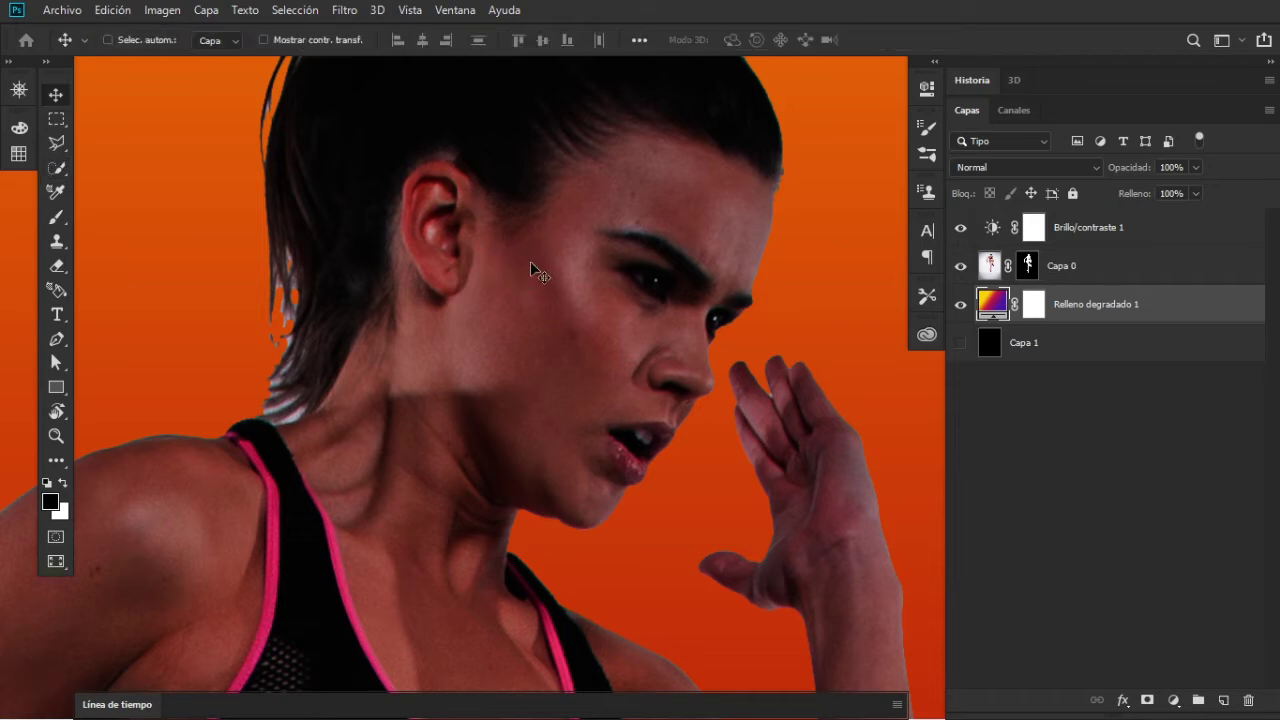
{"action": "key", "text": "w"}
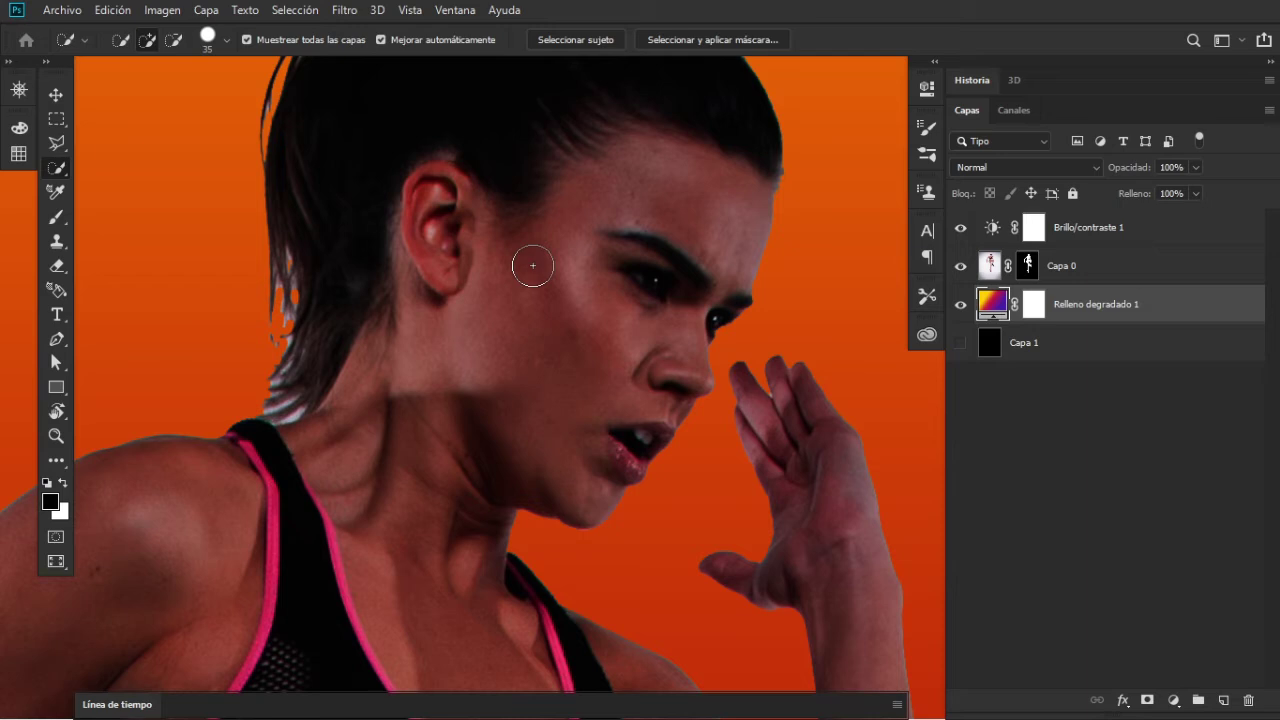
{"action": "key", "text": "v"}
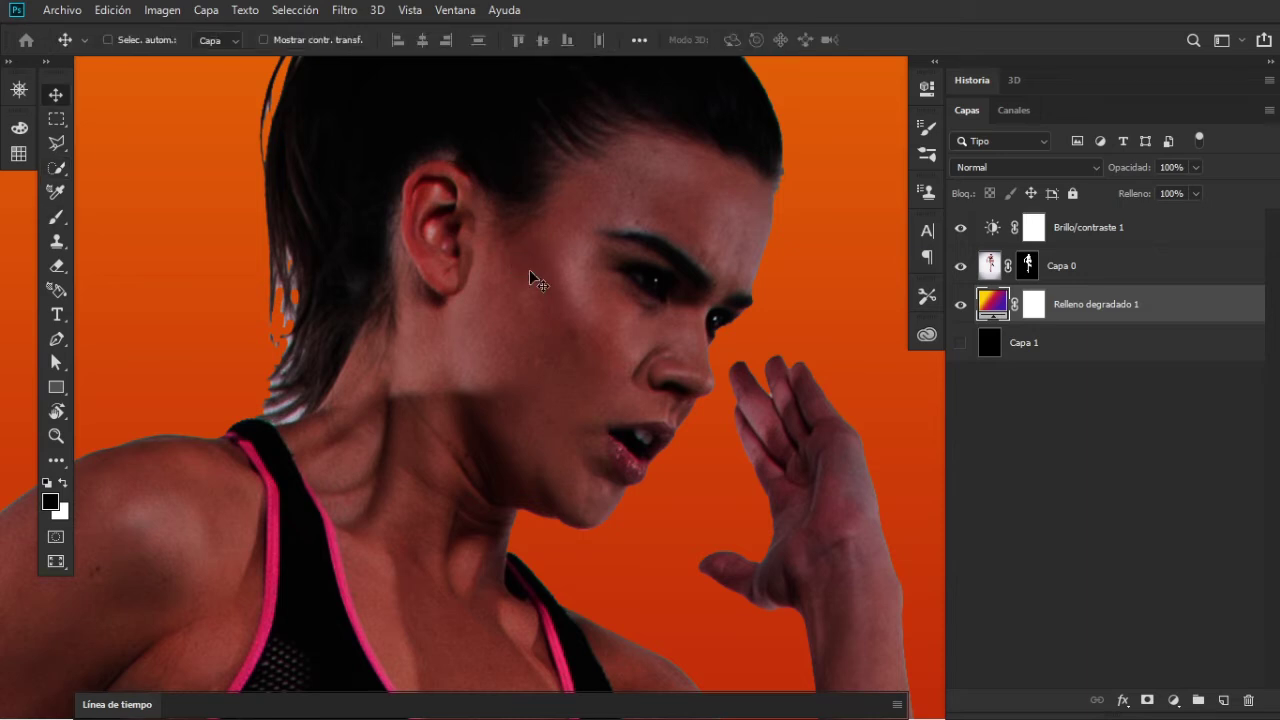
{"action": "key", "text": "w"}
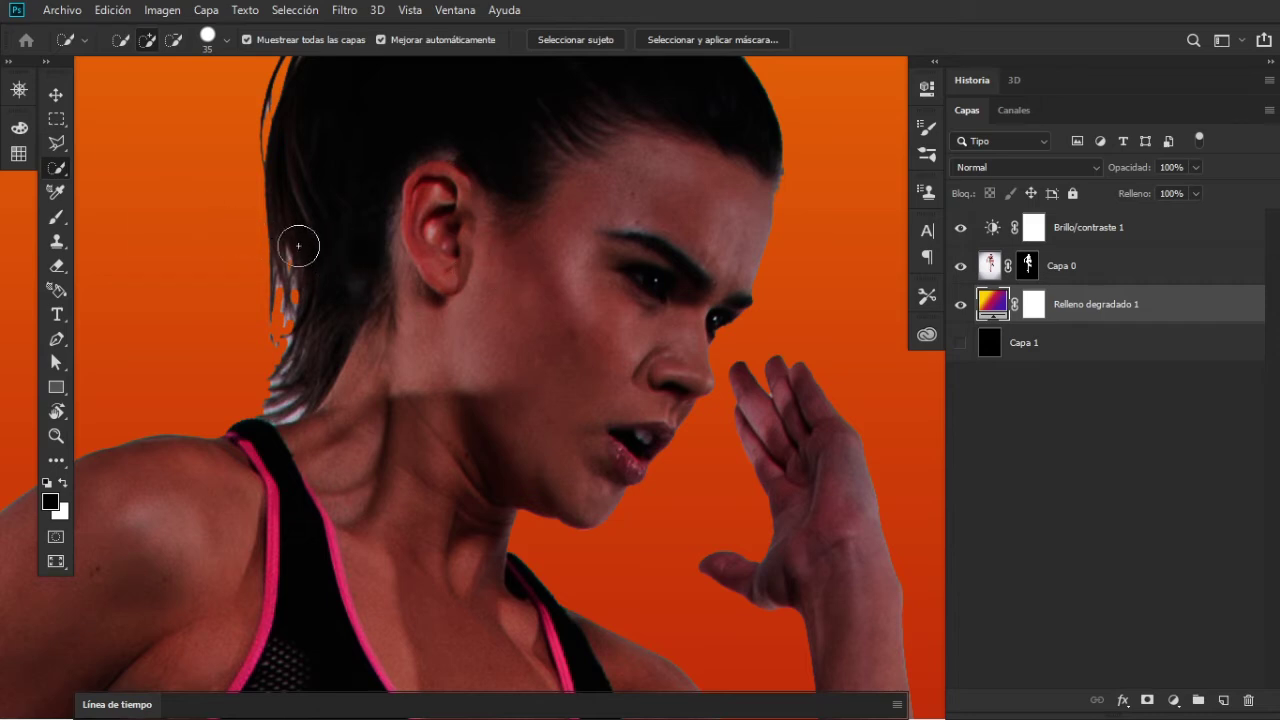
{"action": "right_click", "coordinate": [57, 168]}
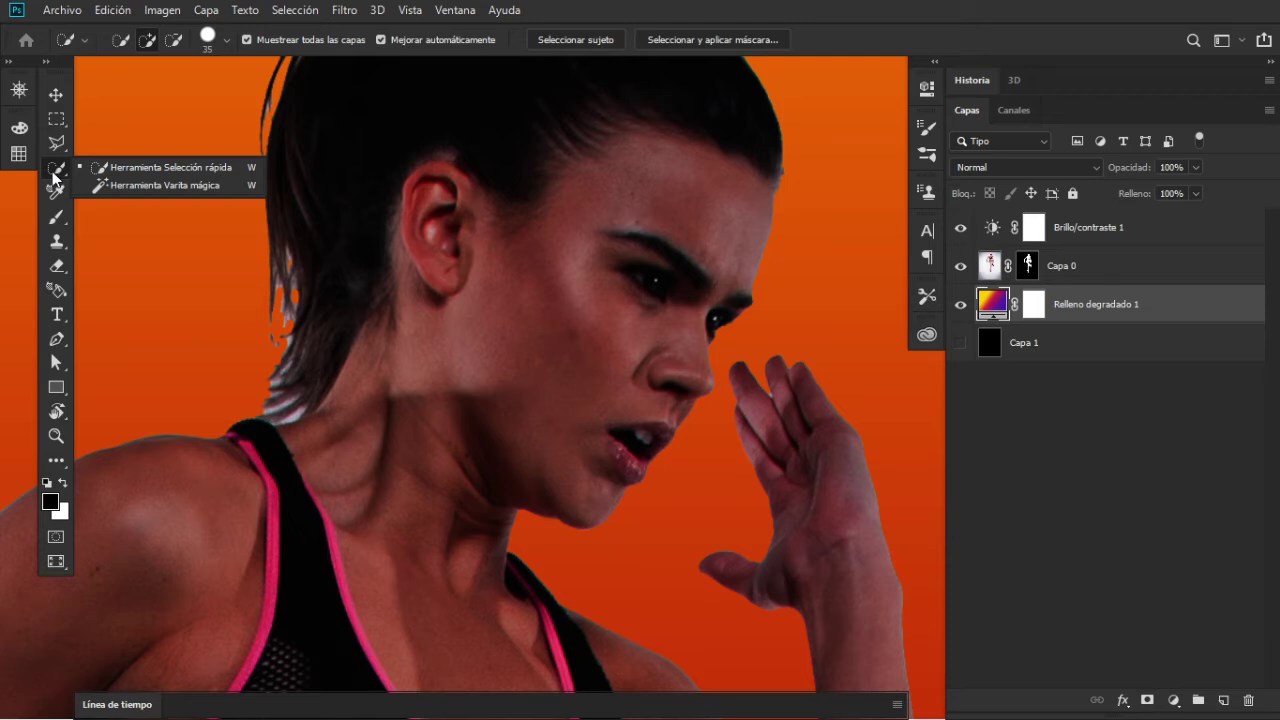
{"action": "left_click", "coordinate": [122, 183]}
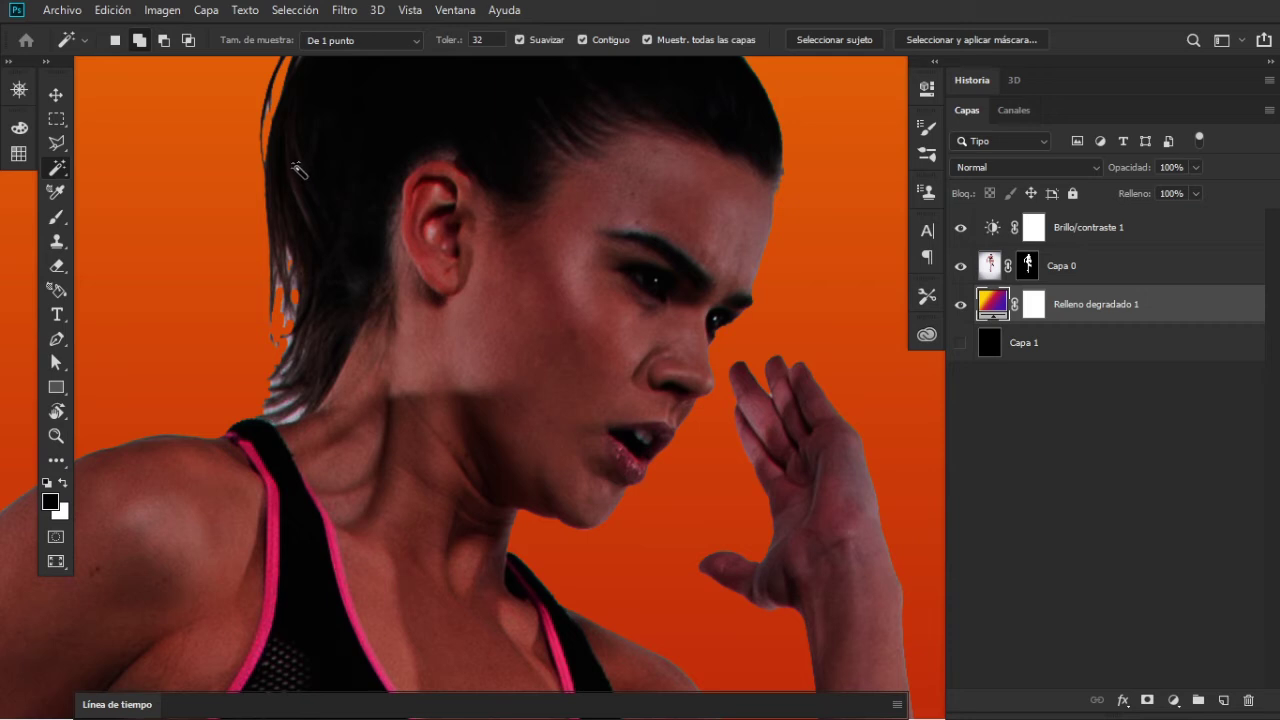
Cycle the selection tools and the Move tool, ending on the Quick Selection brush.
{"action": "key", "text": "shift+w"}
{"action": "key", "text": "shift+w"}
{"action": "key", "text": "shift+w"}
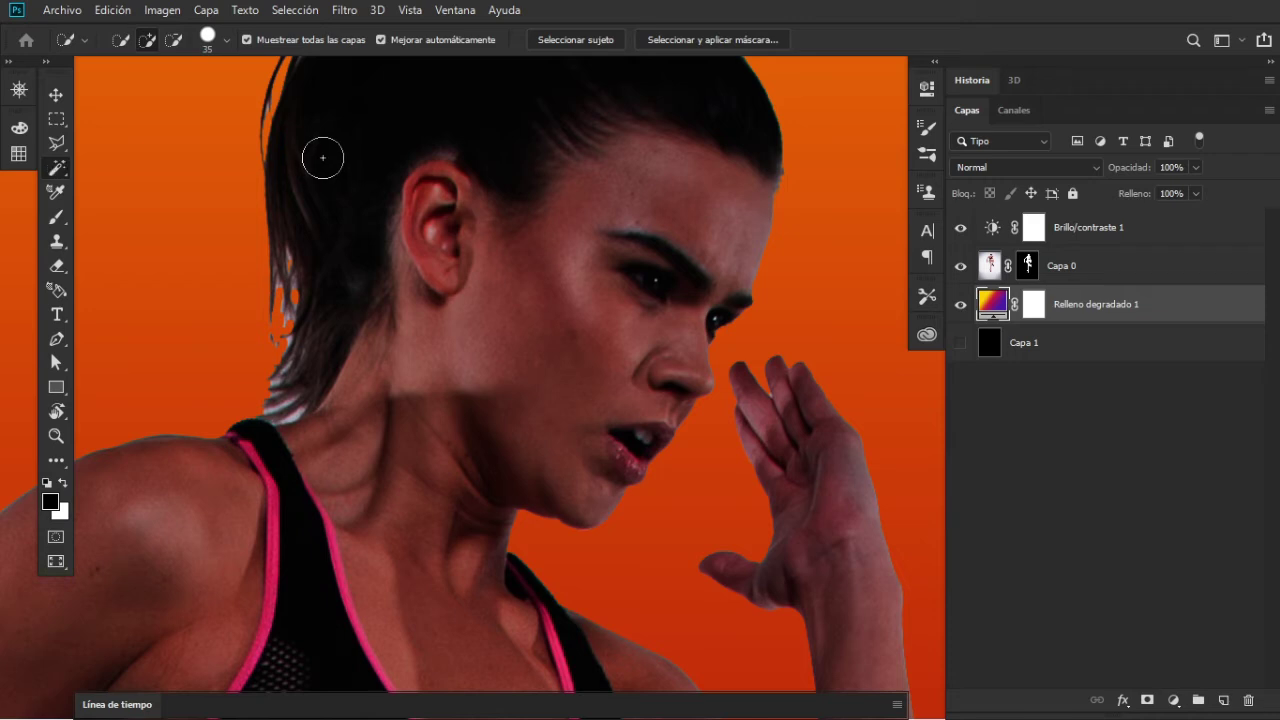
{"action": "key", "text": "shift+w"}
{"action": "key", "text": "shift+w"}
{"action": "key", "text": "shift+w"}
{"action": "key", "text": "shift+w"}
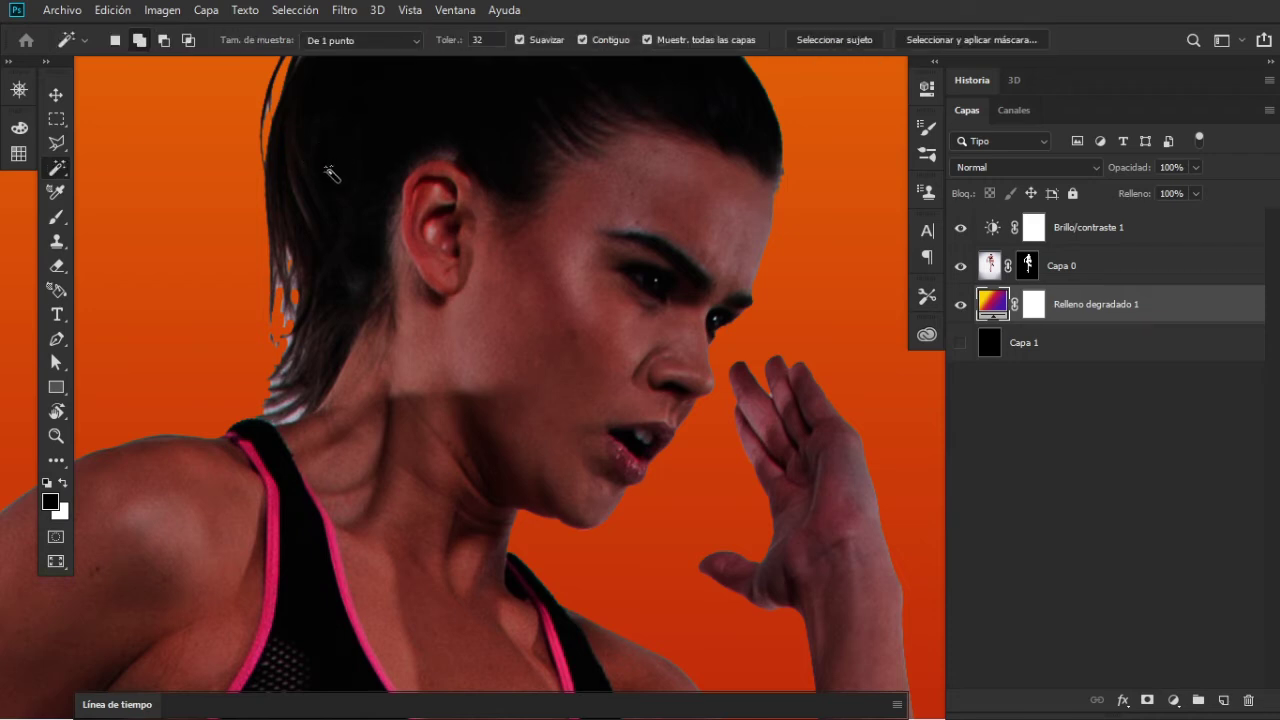
{"action": "key", "text": "shift+w"}
{"action": "key", "text": "v"}
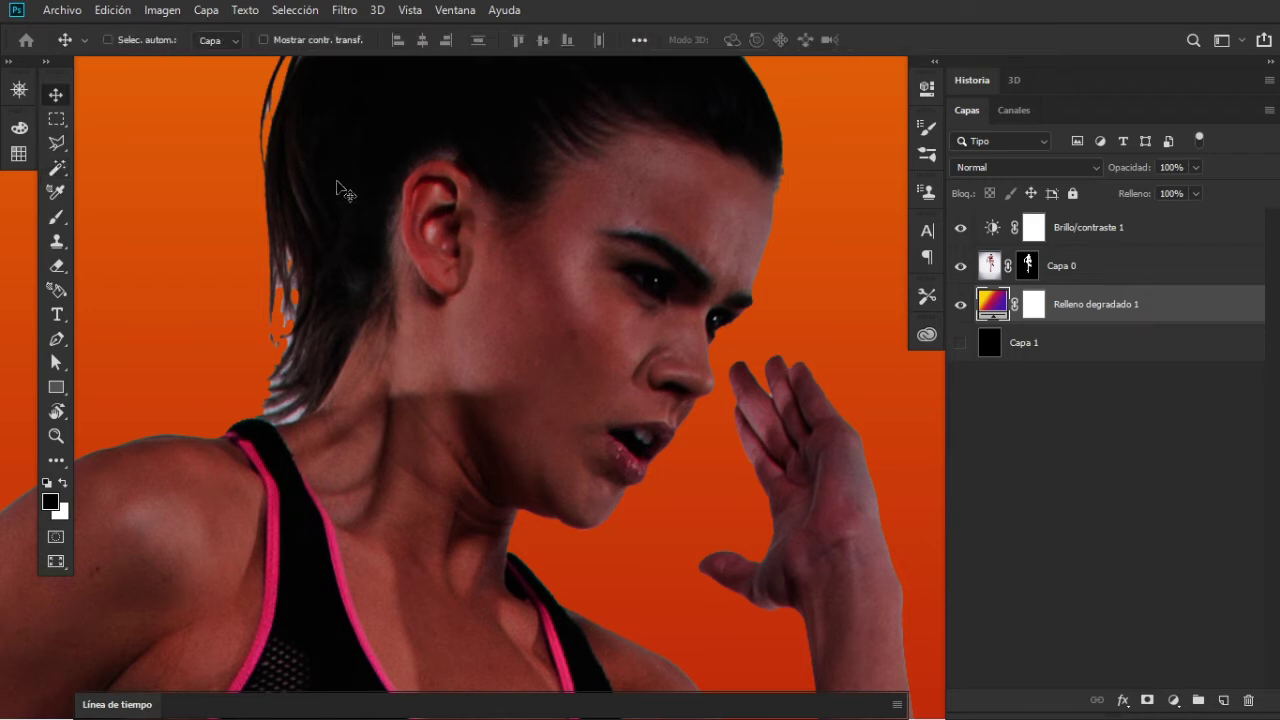
{"action": "key", "text": "w"}
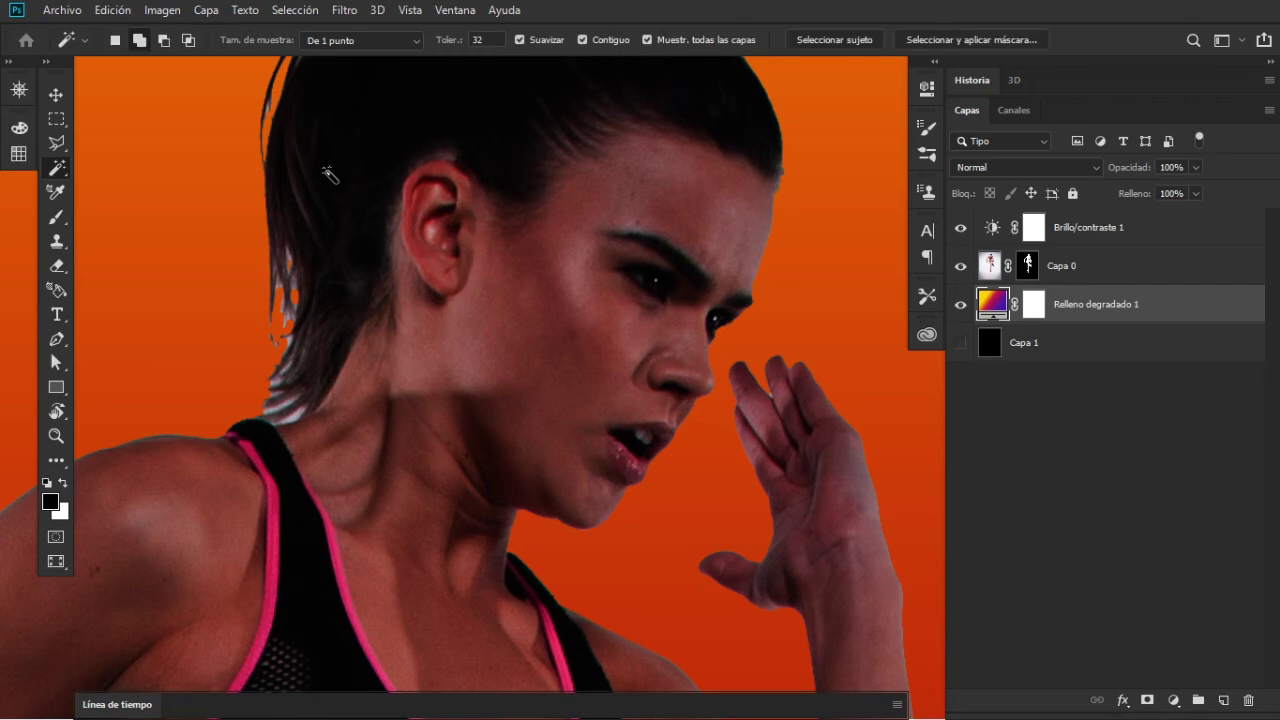
{"action": "key", "text": "shift+w"}
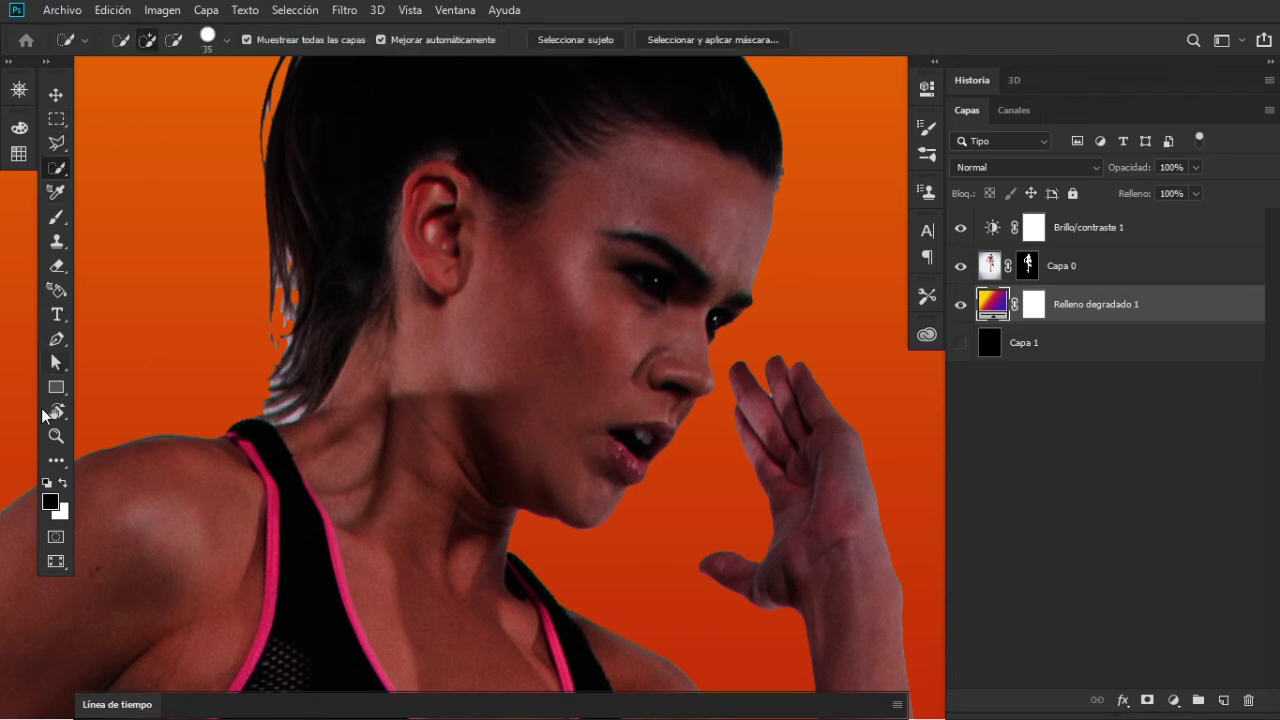
Hide the interface and zoom in close on the dark hair above the ear and forehead.
{"action": "key", "text": "f"}
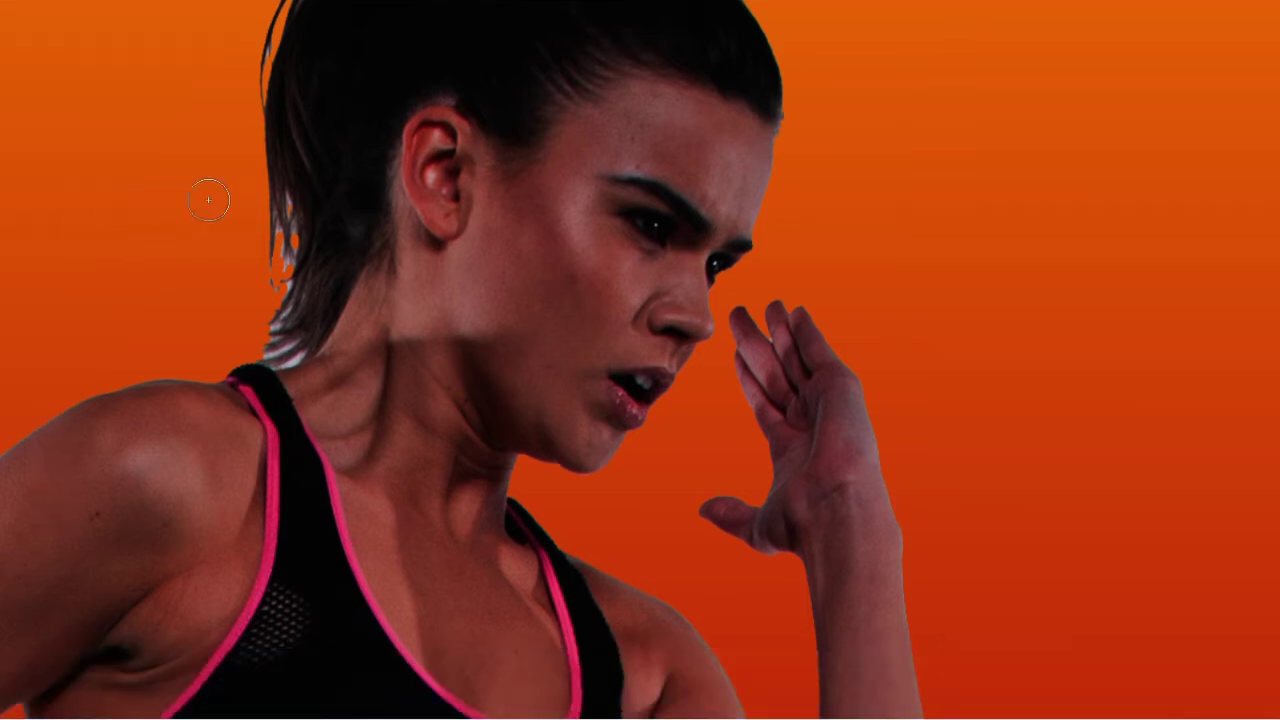
{"action": "left_click_drag", "start_coordinate": [349, 186], "coordinate": [438, 298]}
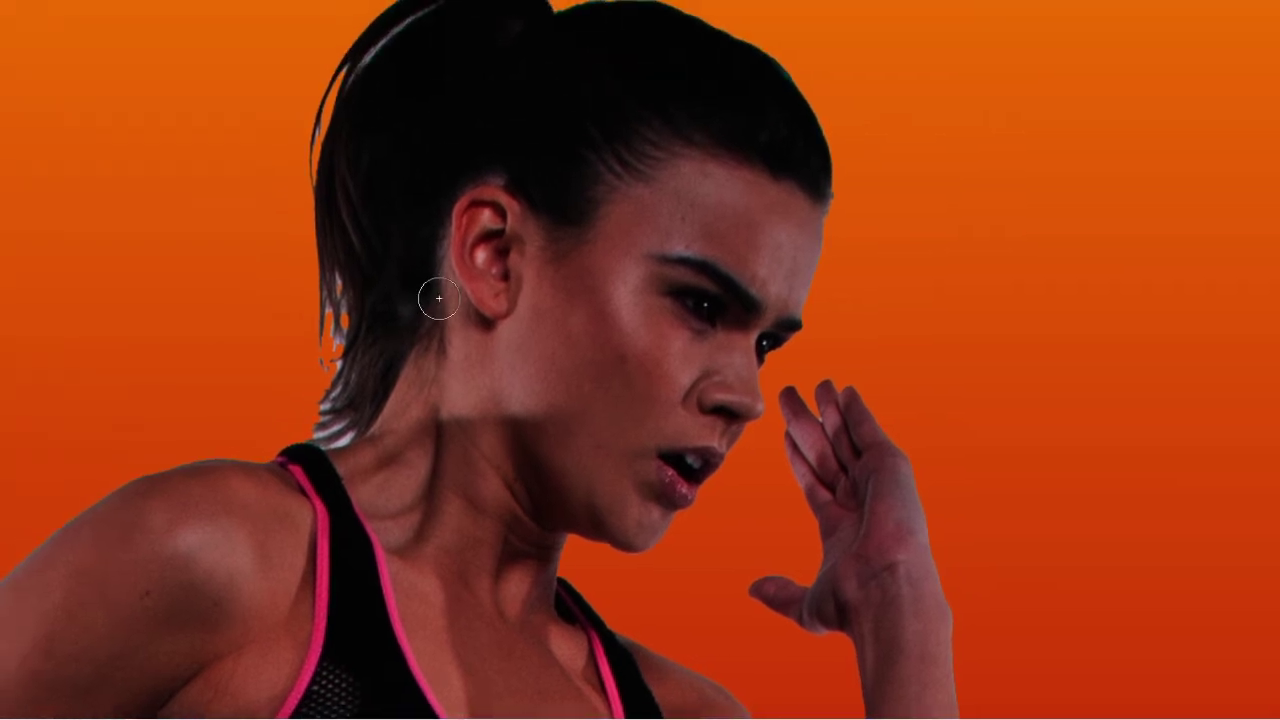
{"action": "scroll", "coordinate": [476, 186], "scroll_direction": "up", "scroll_amount": 2}
{"action": "scroll", "coordinate": [517, 109], "scroll_direction": "up", "scroll_amount": 2}
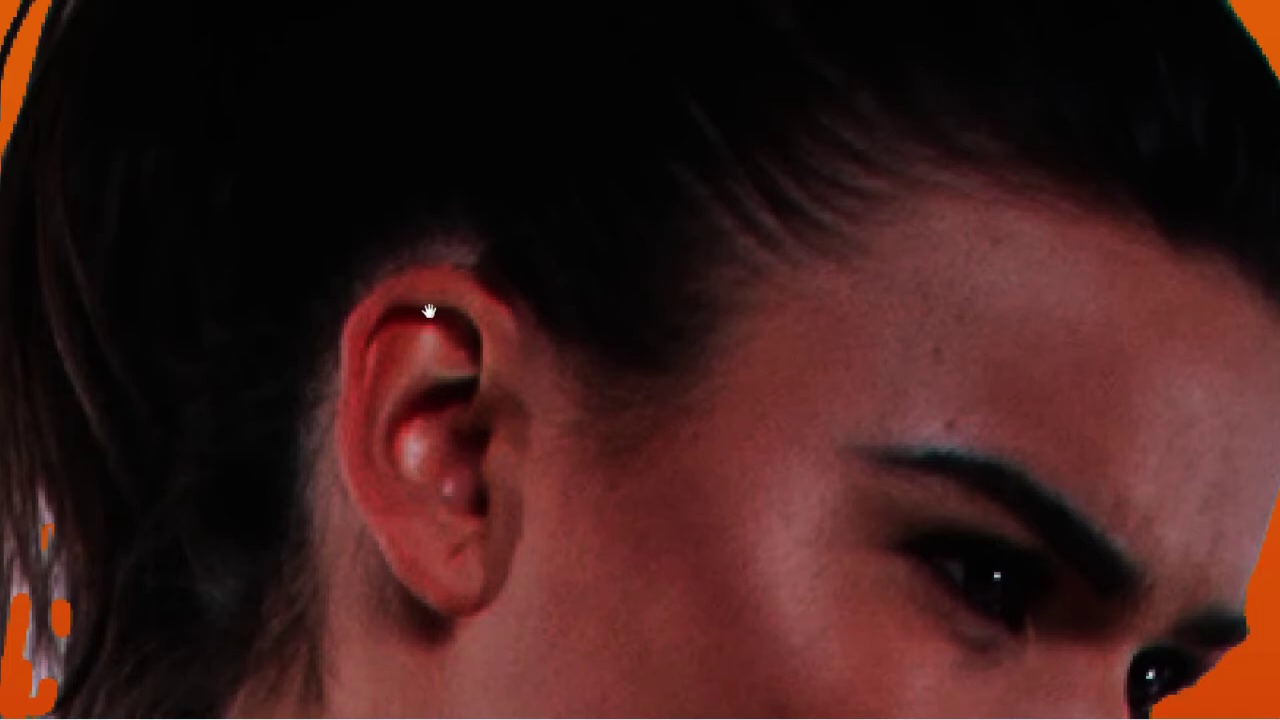
{"action": "left_click_drag", "start_coordinate": [668, 212], "coordinate": [477, 271]}
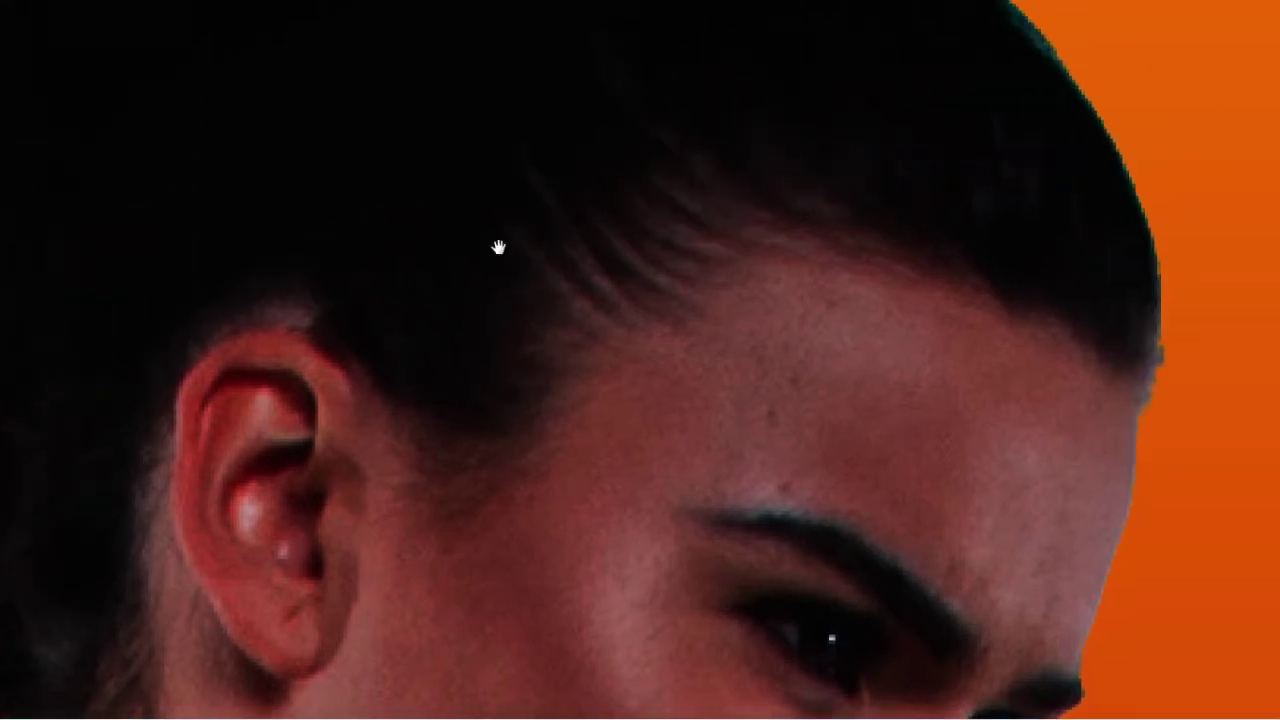
{"action": "left_click_drag", "start_coordinate": [505, 260], "coordinate": [558, 312]}
{"action": "left_click_drag", "start_coordinate": [434, 211], "coordinate": [514, 277]}
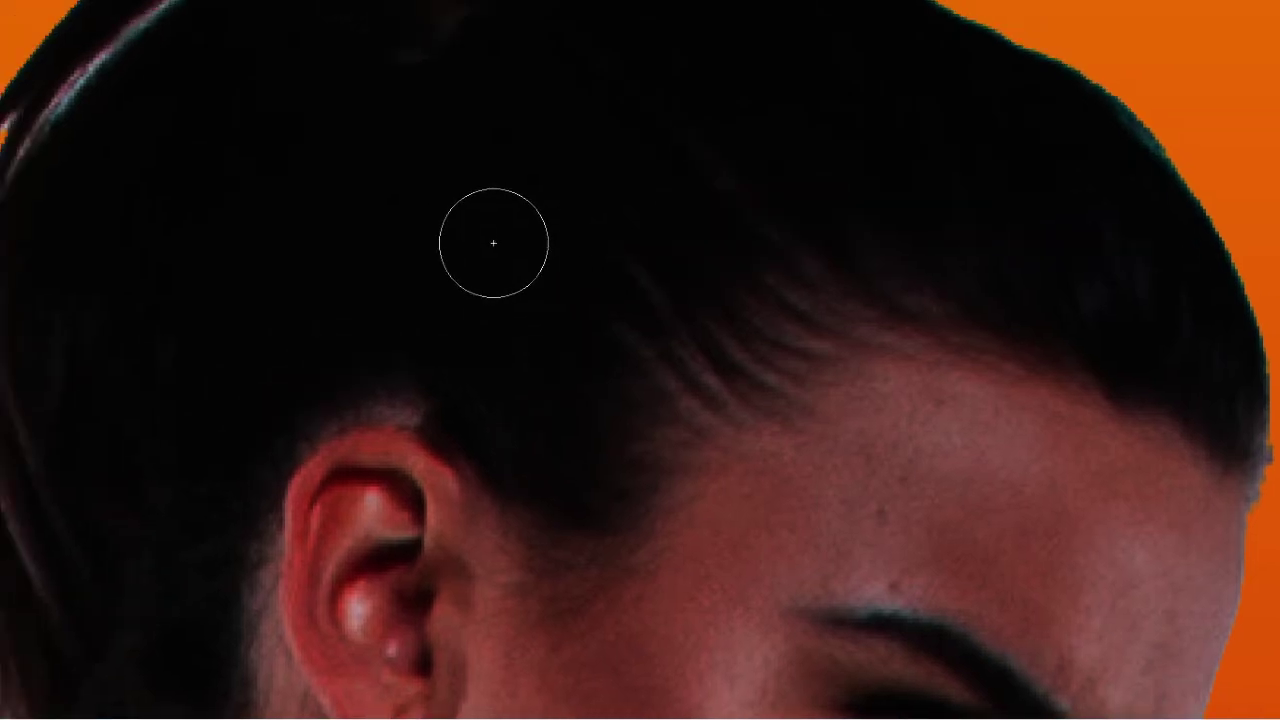
{"action": "key", "text": "i"}
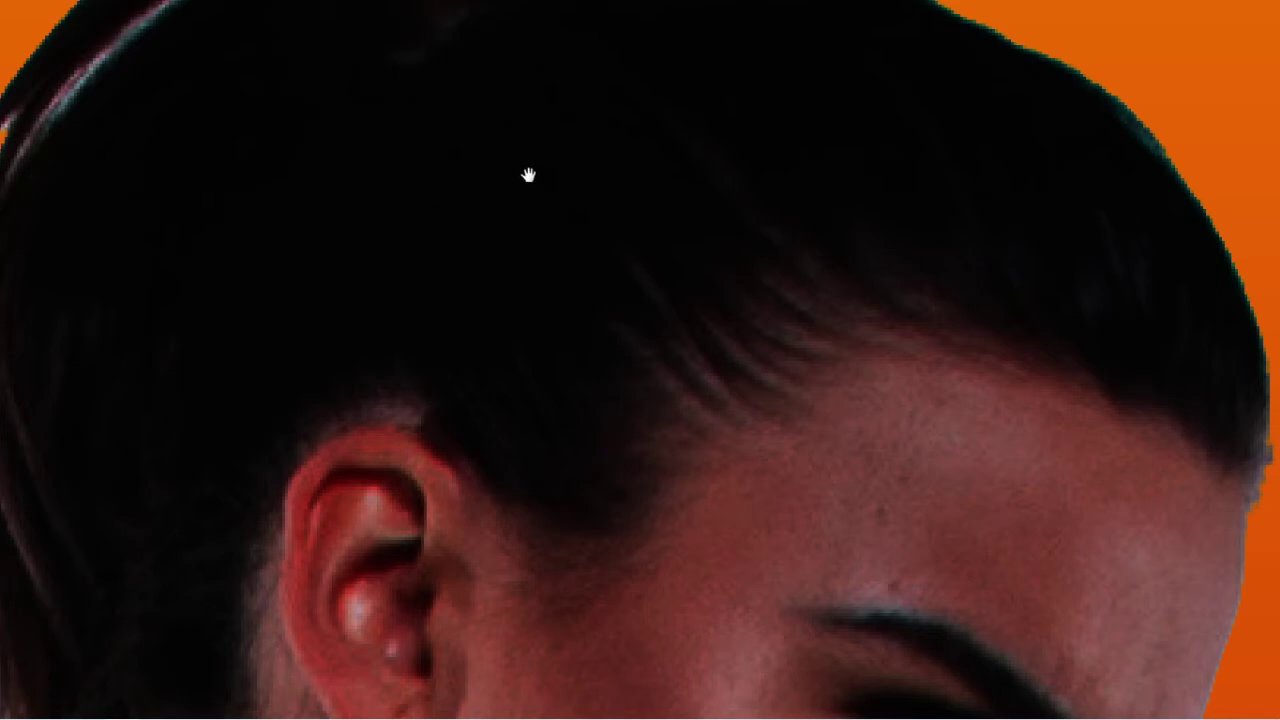
{"action": "left_click_drag", "start_coordinate": [529, 177], "coordinate": [366, 214]}
Click-select the dark hair, restore standard screen mode, and deselect with Quick Selection active.
{"action": "left_click", "coordinate": [347, 196]}
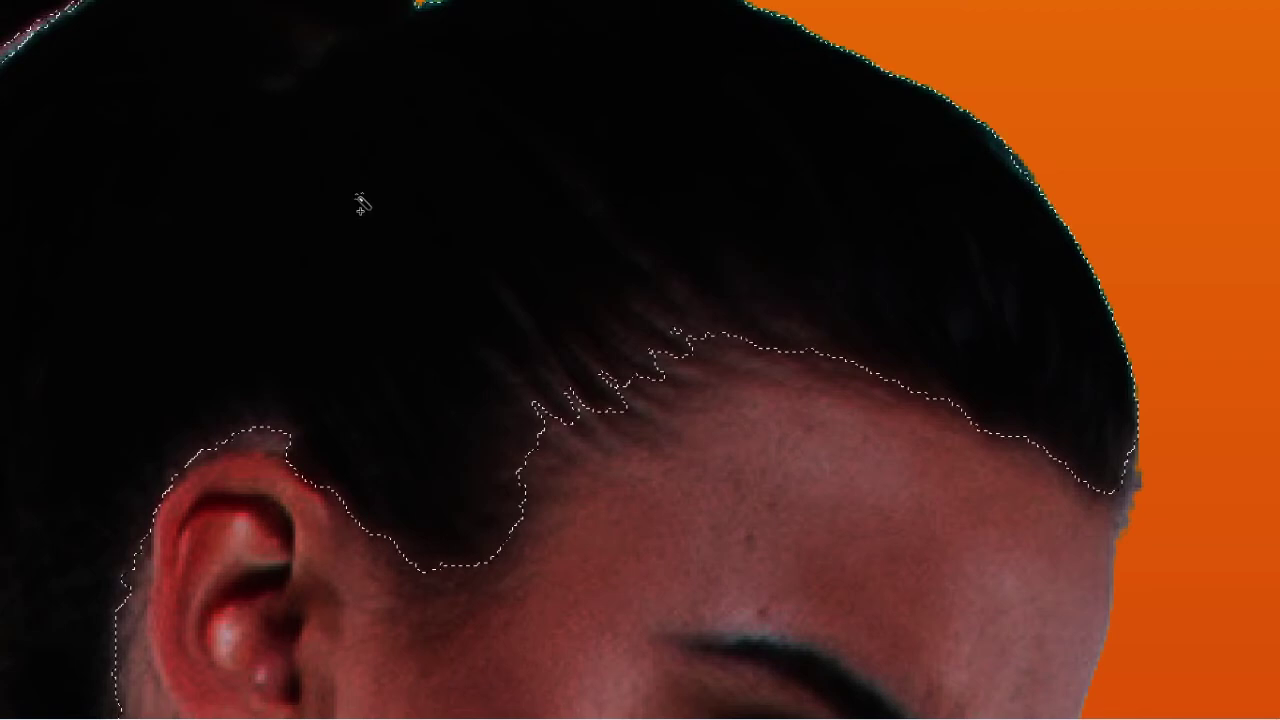
{"action": "key", "text": "f"}
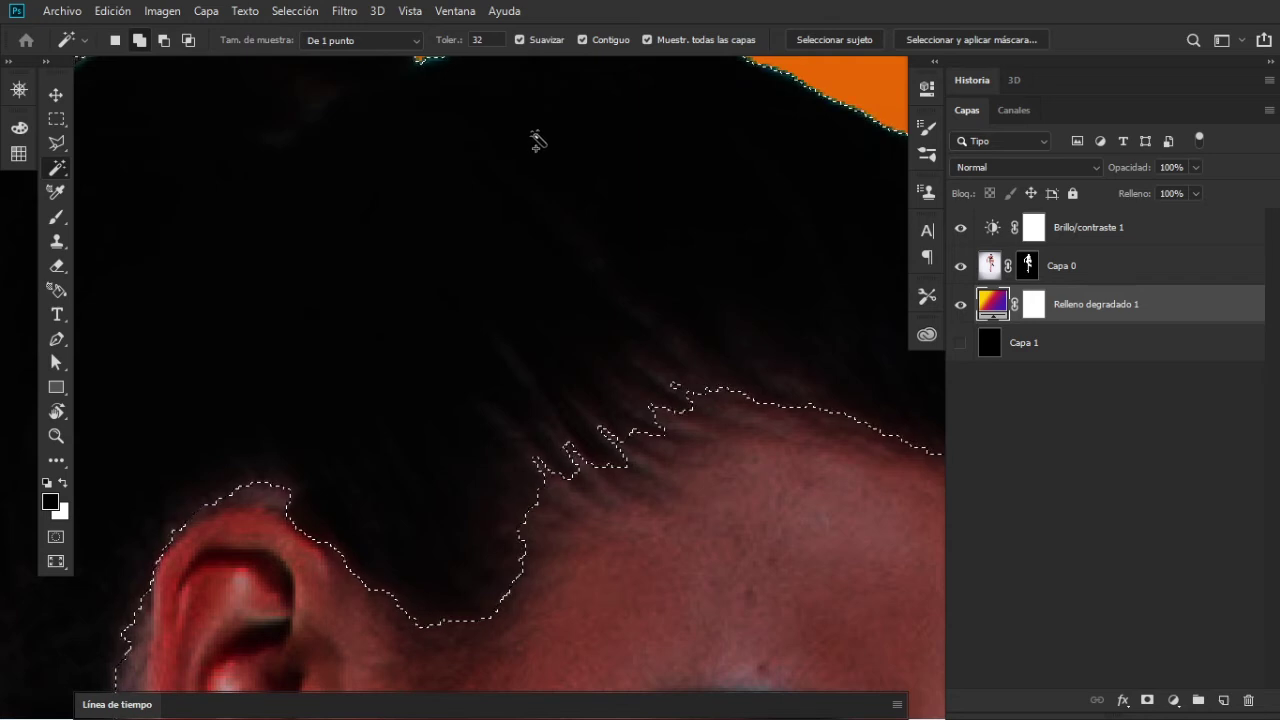
{"action": "key", "text": "f"}
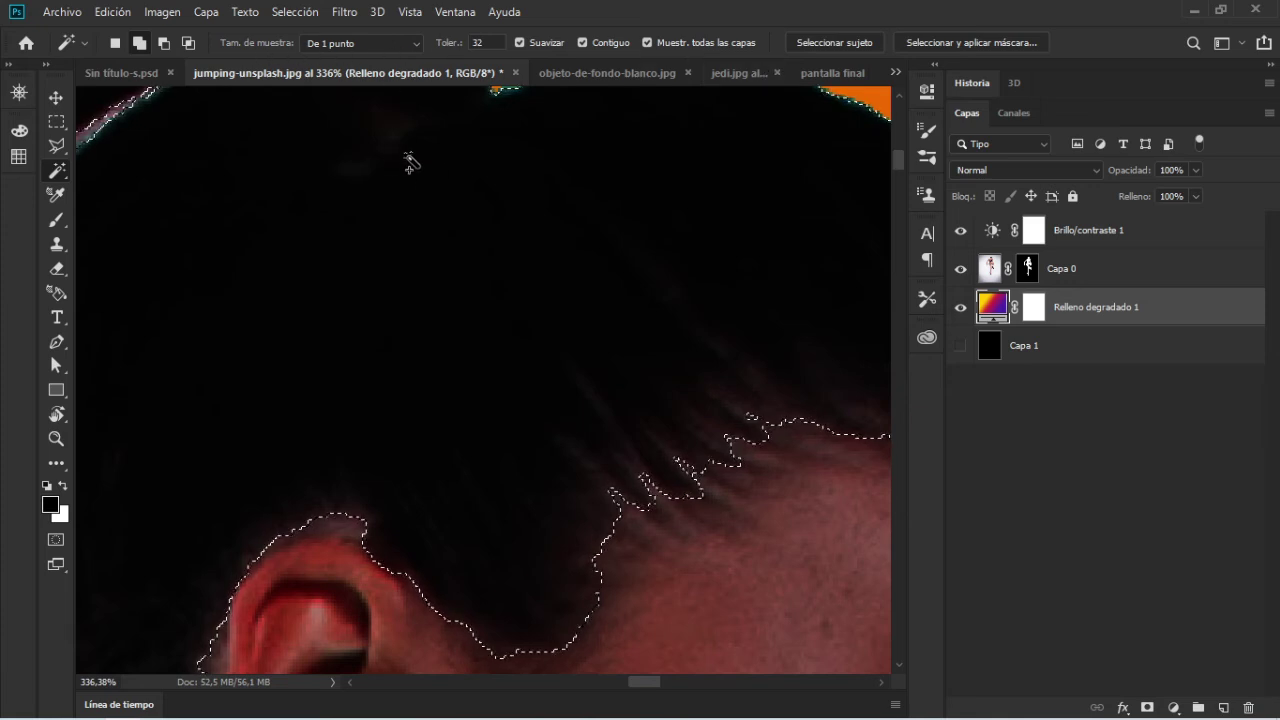
{"action": "key", "text": "shift+w"}
{"action": "key", "text": "ctrl+d"}
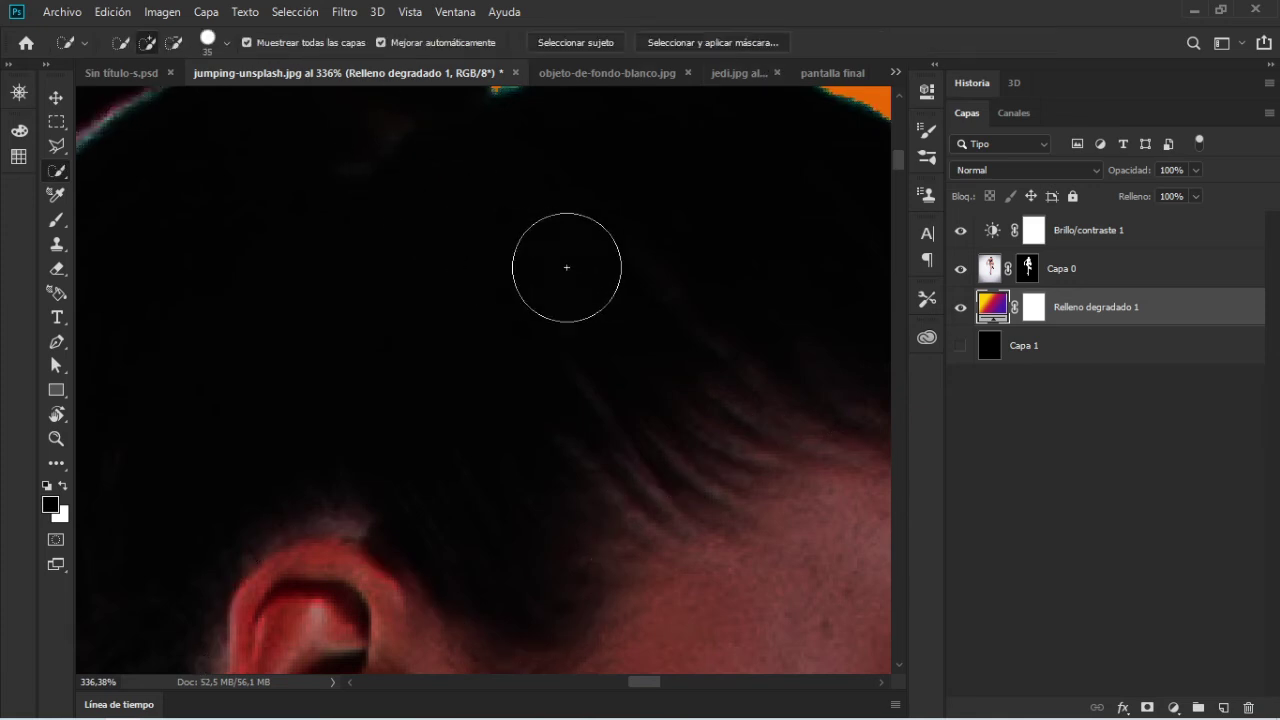
Reframe at about 190% on the hair above the ear with the Magic Wand active.
{"action": "key", "text": "z"}
{"action": "scroll", "coordinate": [466, 271], "scroll_direction": "down", "scroll_amount": 5}
{"action": "left_click_drag", "start_coordinate": [516, 263], "coordinate": [583, 251]}
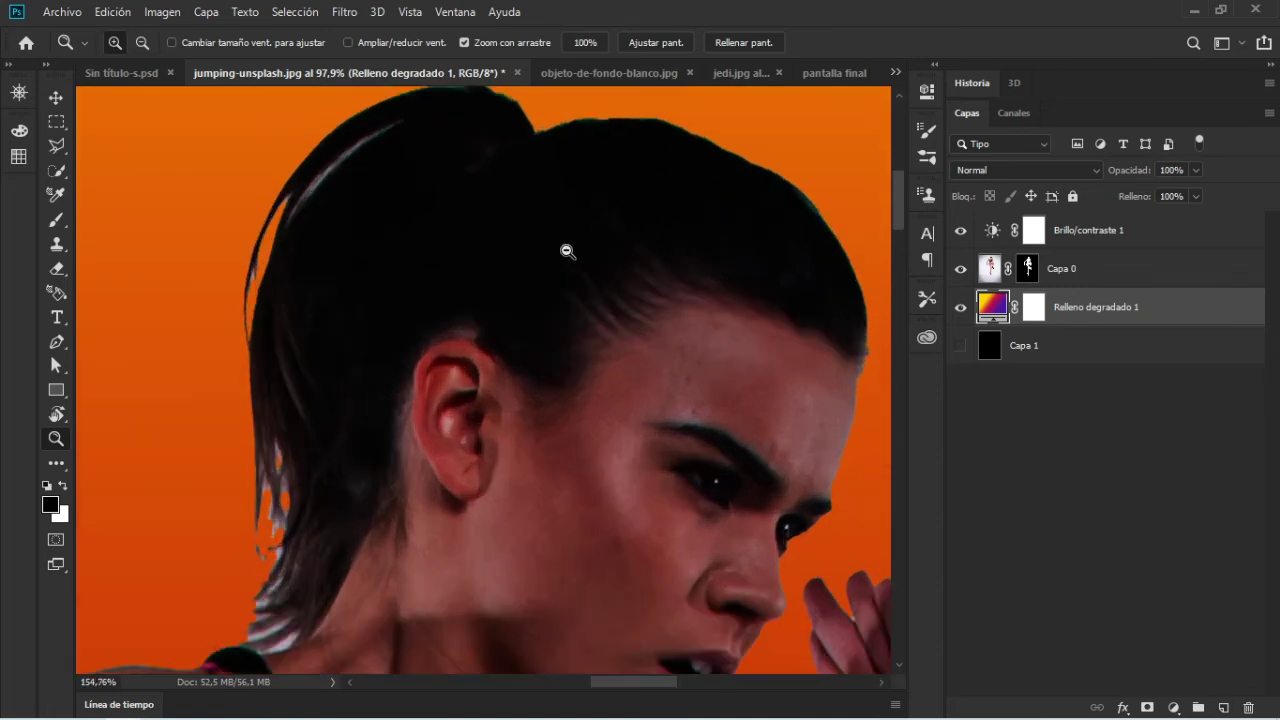
{"action": "key", "text": "w"}
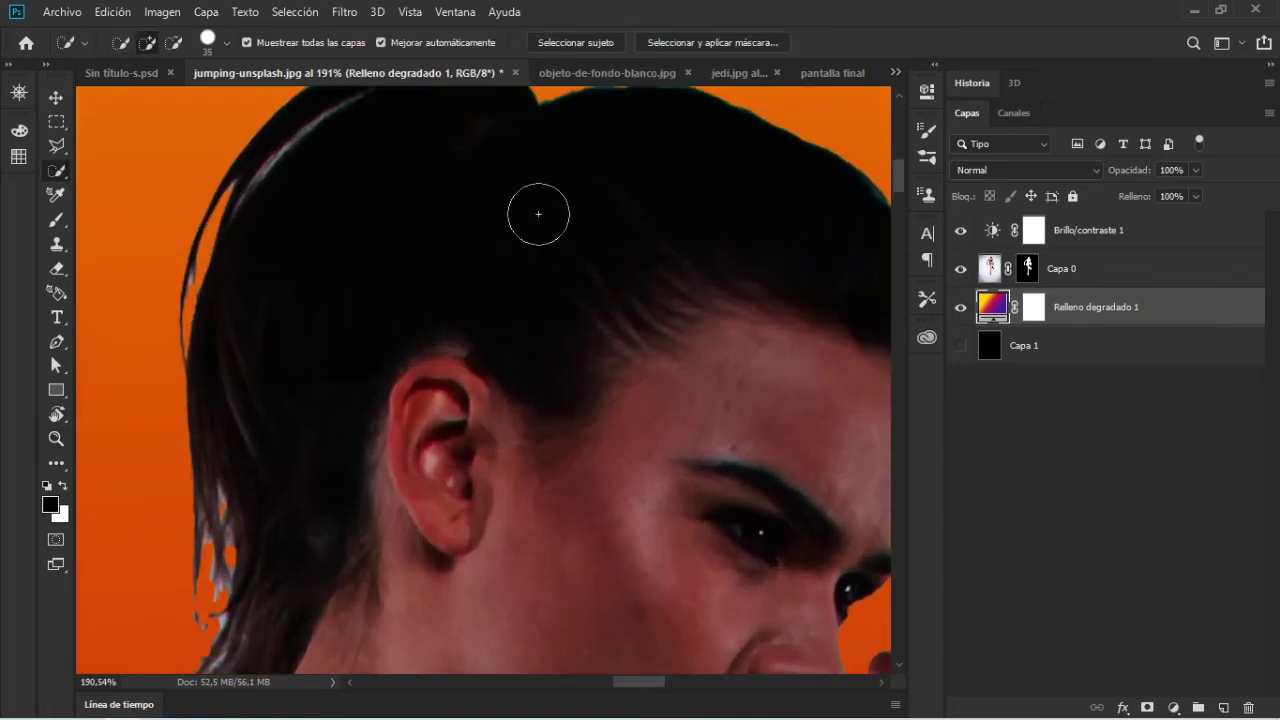
{"action": "key", "text": "shift+w"}
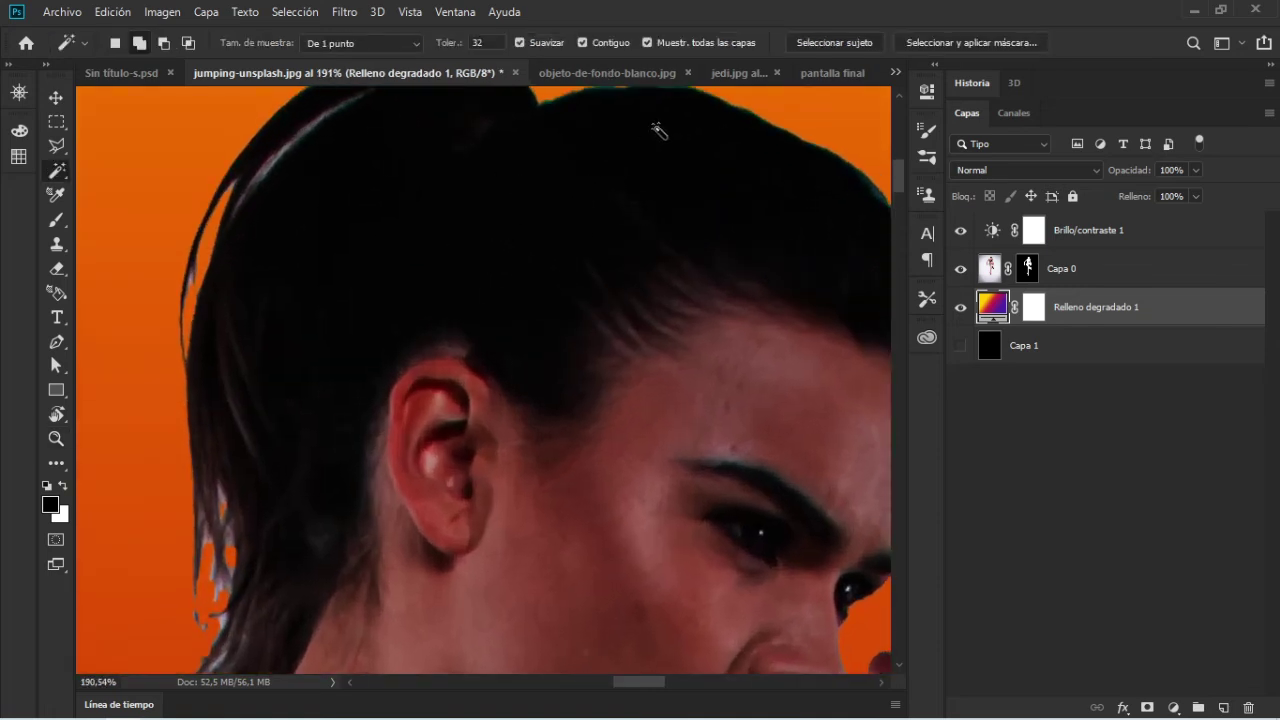
{"action": "left_click", "coordinate": [115, 73]}
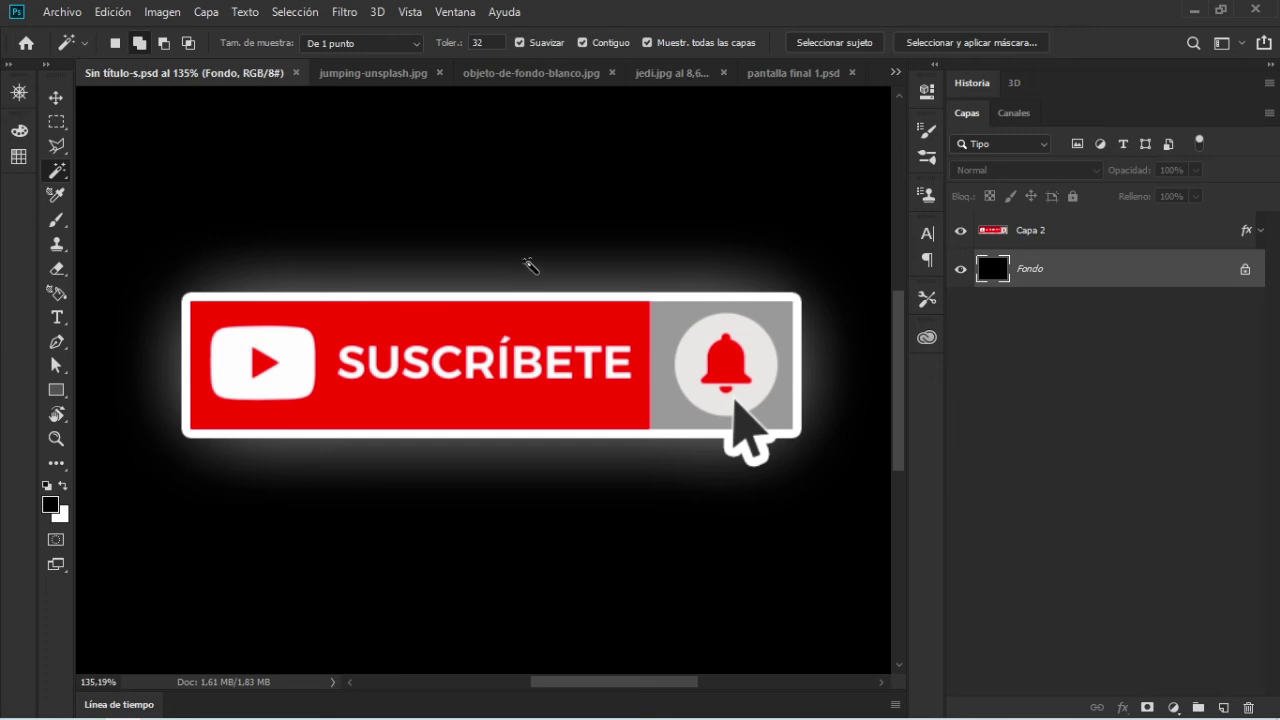
{"action": "left_click", "coordinate": [389, 80]}
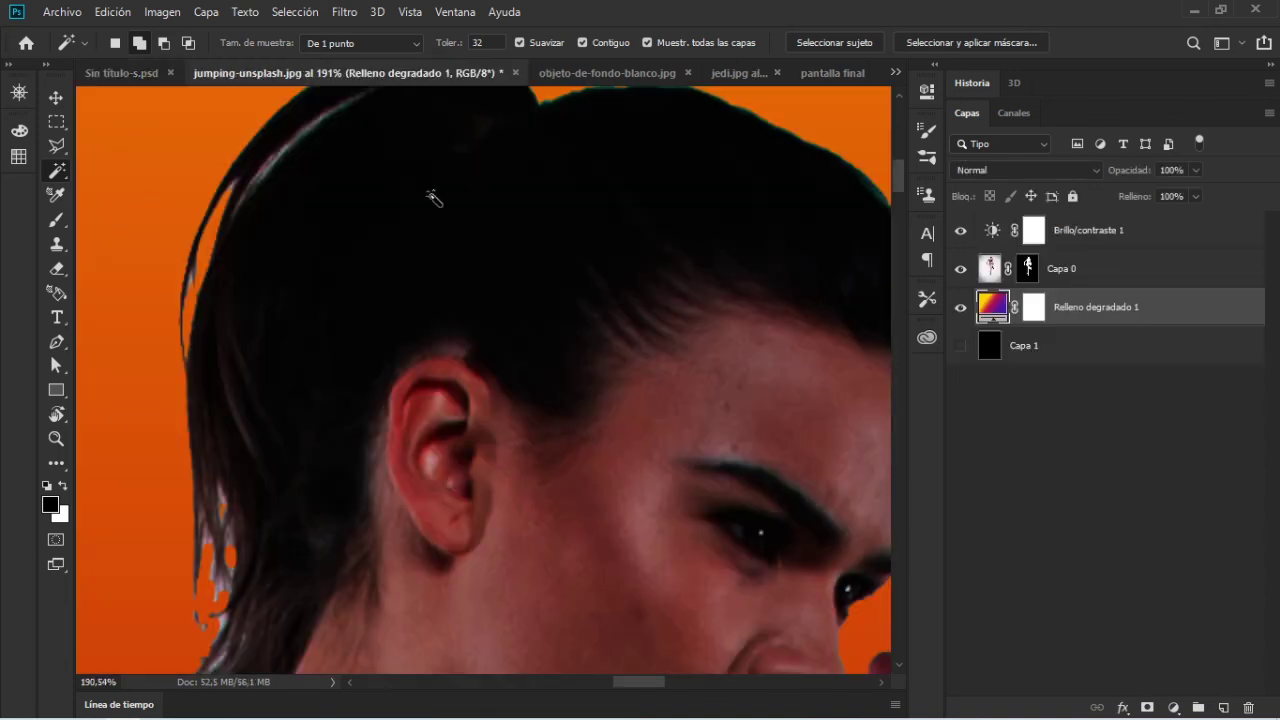
{"action": "left_click_drag", "start_coordinate": [463, 249], "coordinate": [374, 271]}
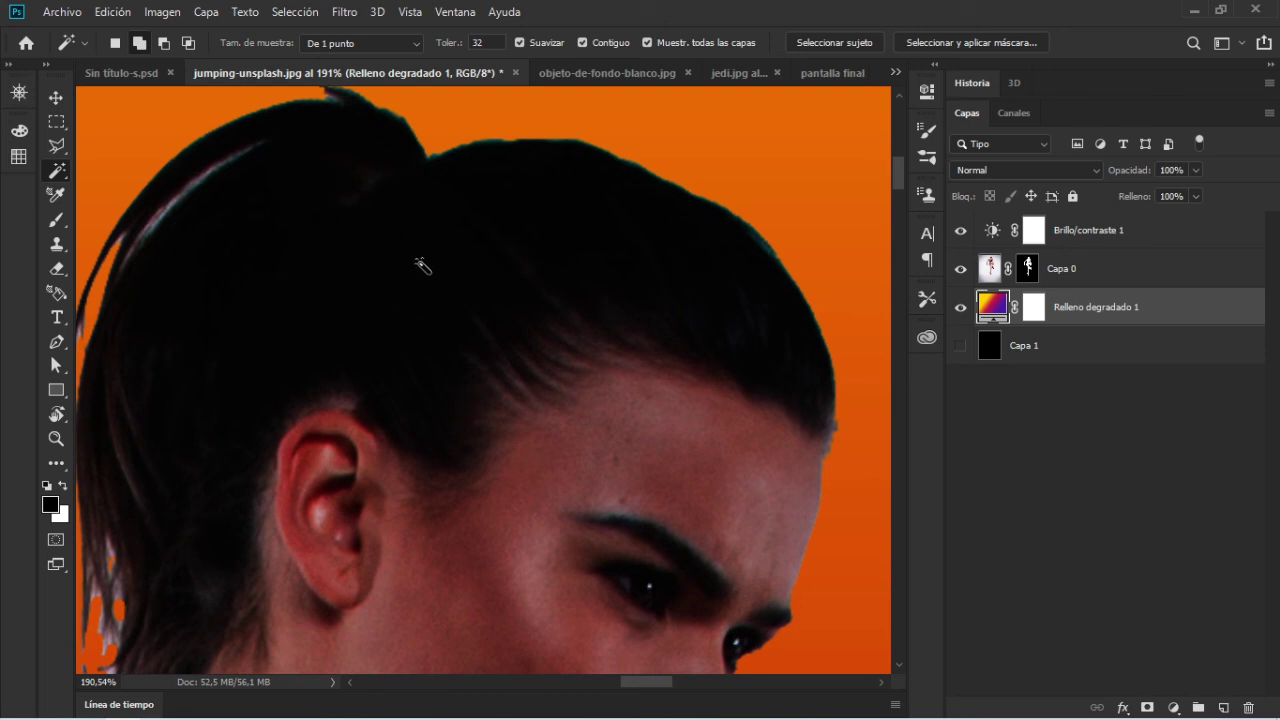
{"action": "key", "text": "shift+w"}
{"action": "key", "text": "shift+w"}
{"action": "left_click_drag", "start_coordinate": [554, 260], "coordinate": [683, 289]}
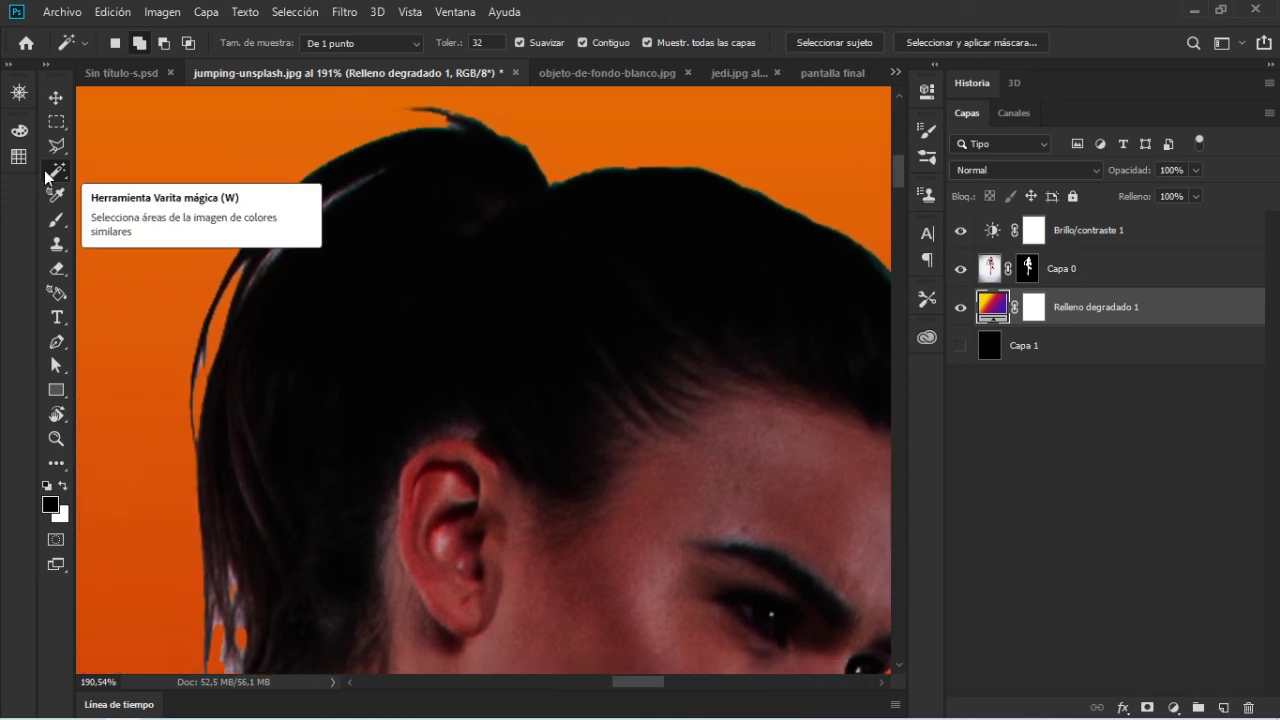